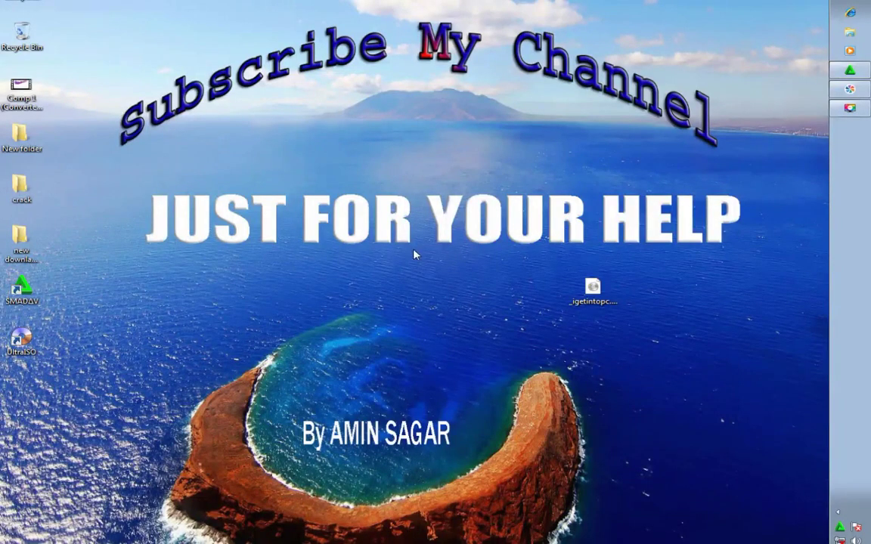
right_click(414, 249)
left_click(444, 283)
left_click_drag(506, 262, 684, 342)
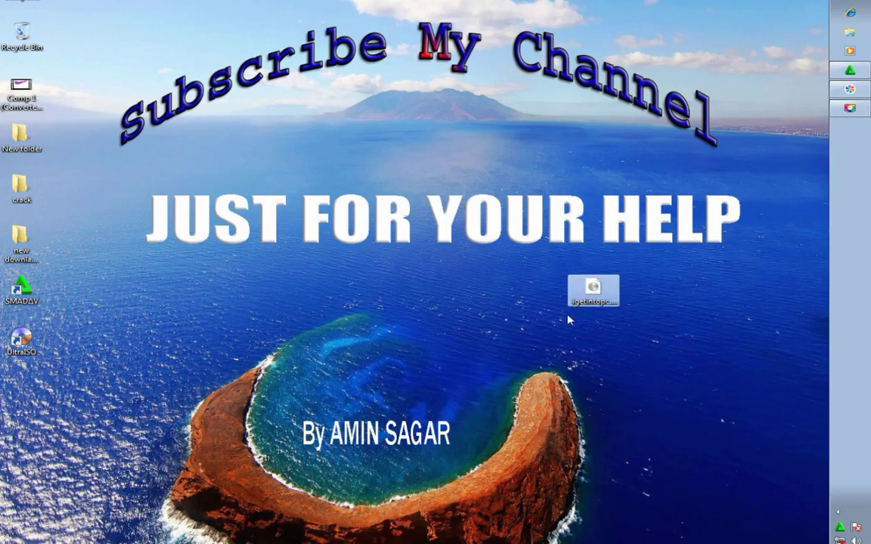
left_click_drag(585, 302, 558, 313)
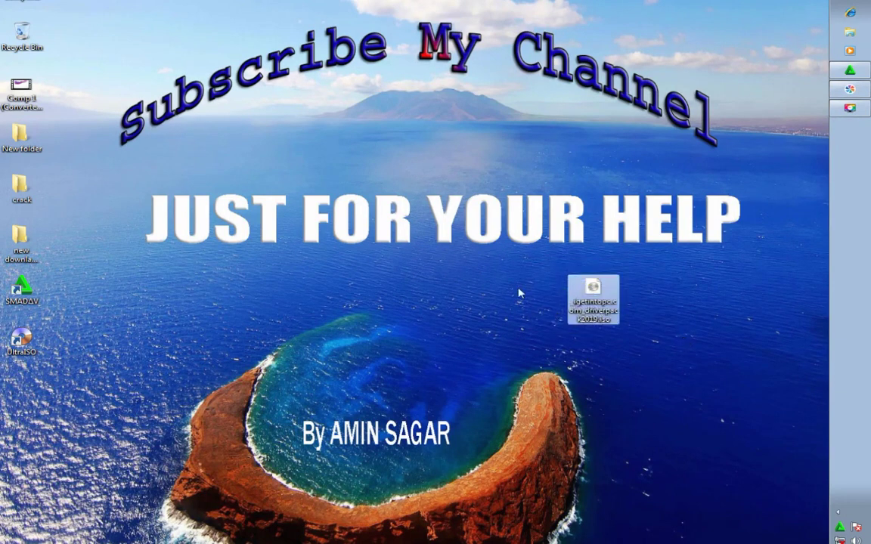
left_click_drag(532, 266, 634, 362)
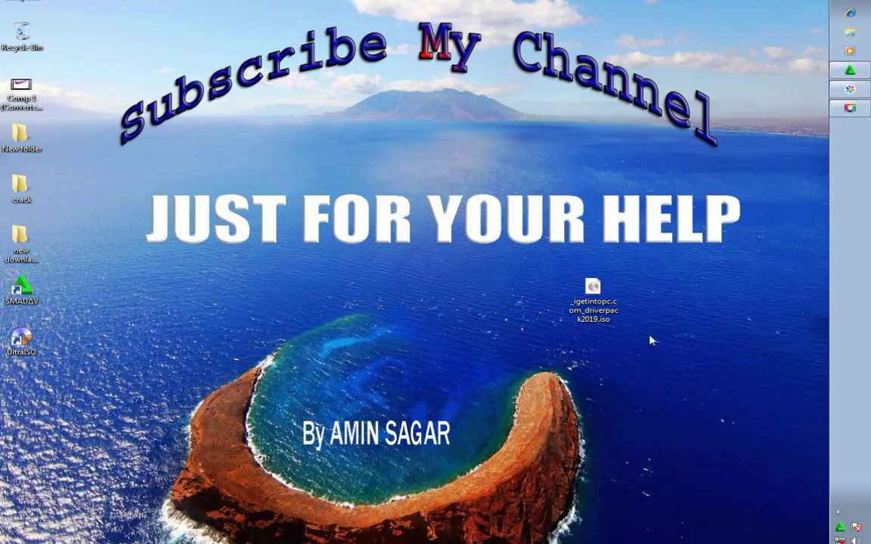
left_click_drag(657, 291, 644, 382)
left_click_drag(667, 265, 546, 330)
left_click(678, 278)
left_click_drag(654, 251, 669, 352)
Check the file size of the driverpack2019 ISO on the desktop in its properties.
right_click(598, 310)
left_click(597, 298)
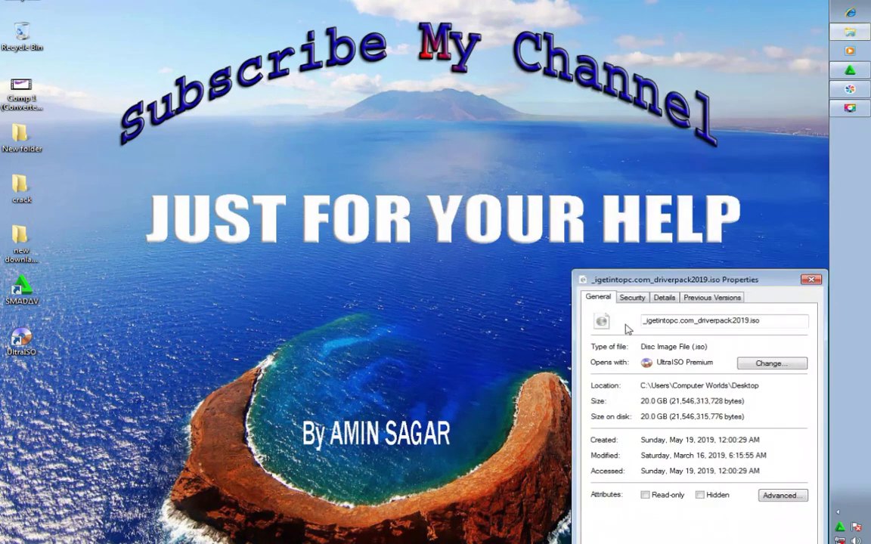
double_click(663, 400)
left_click_drag(668, 401, 606, 402)
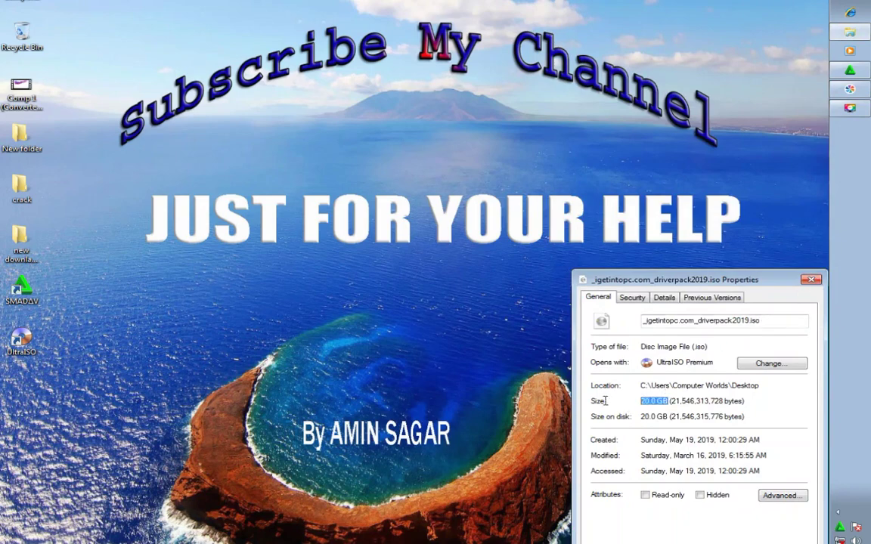
left_click(811, 280)
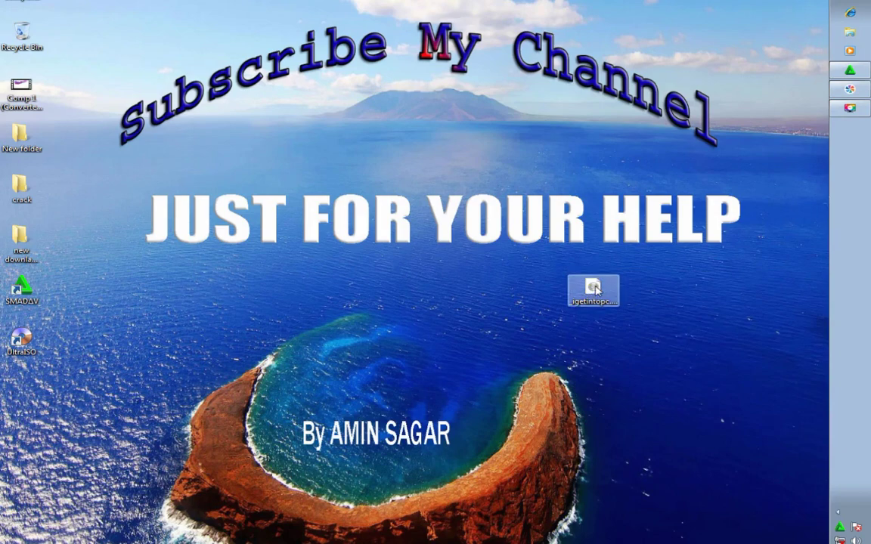
Examine the contents of the driverpack2019 ISO in WinRAR and close the archive.
right_click(594, 288)
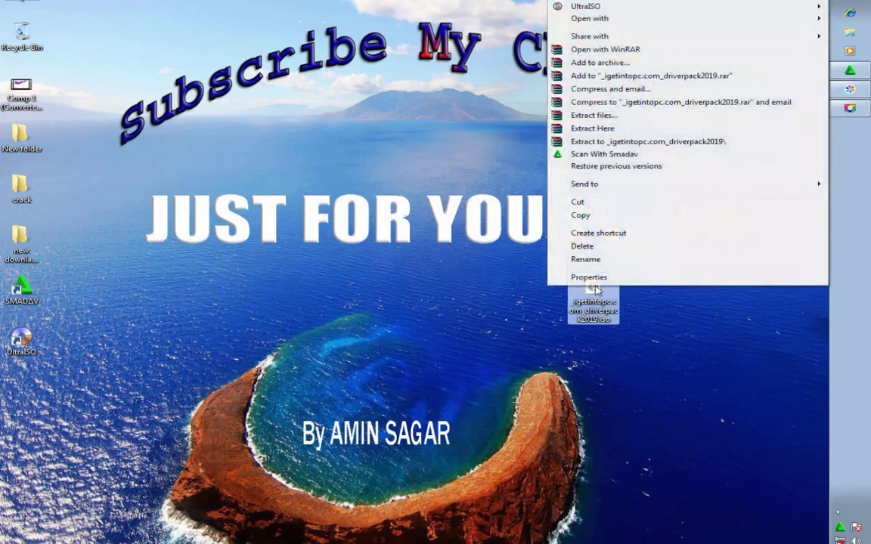
left_click(595, 56)
left_click_drag(219, 355, 213, 223)
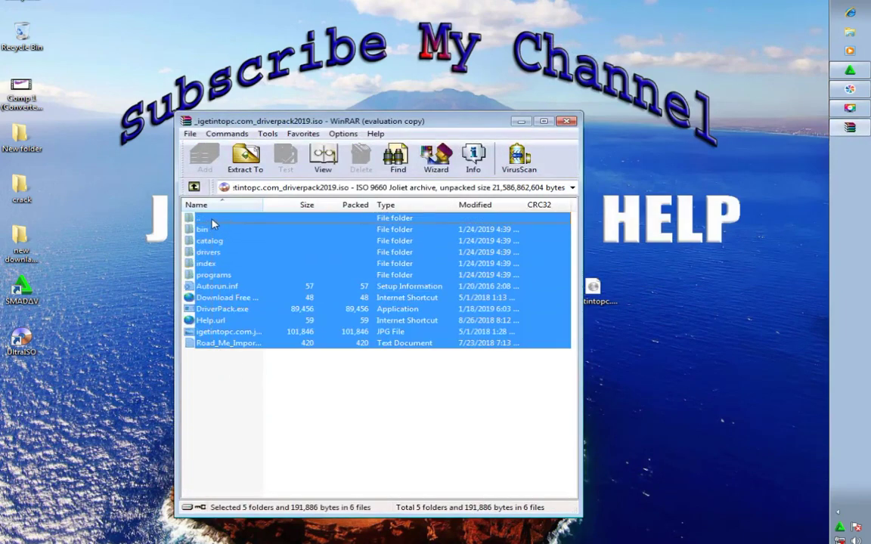
left_click(451, 319)
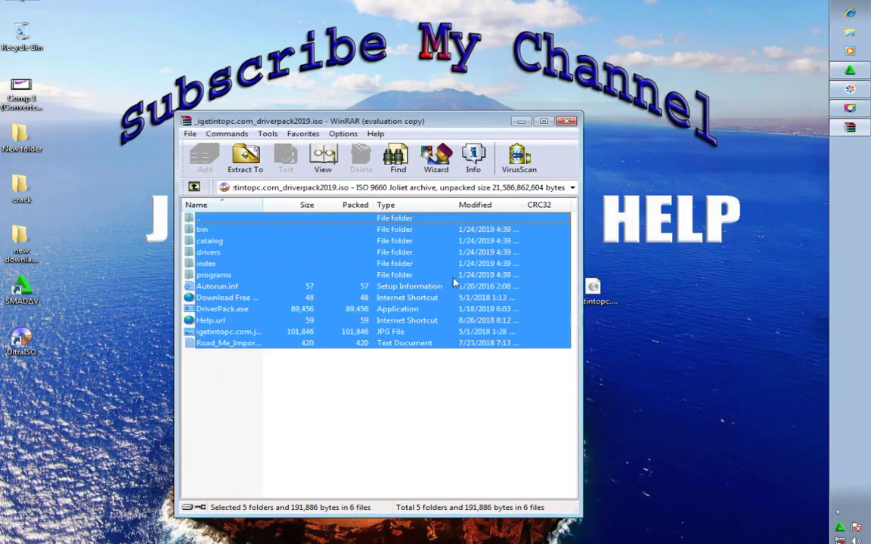
left_click(566, 121)
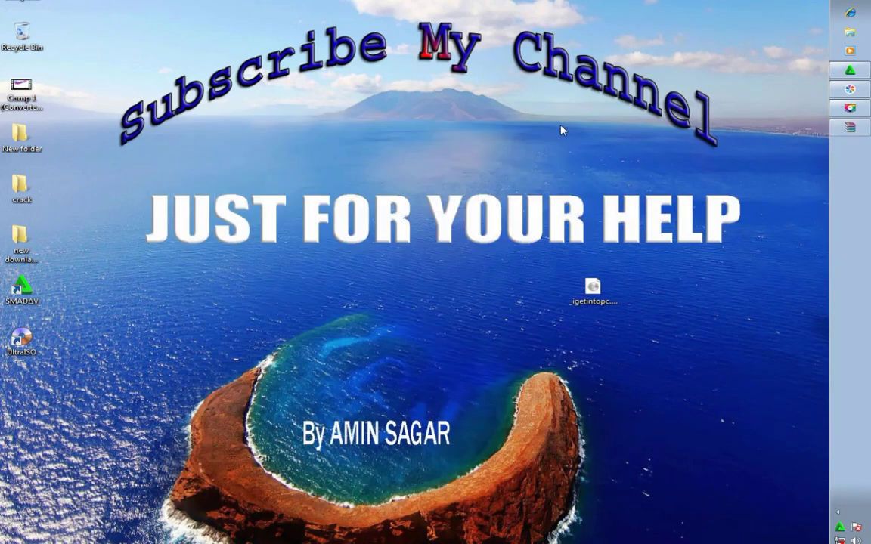
Try to mount the driverpack2019 ISO to drive M: with UltraISO.
right_click(502, 268)
left_click(592, 291)
right_click(602, 294)
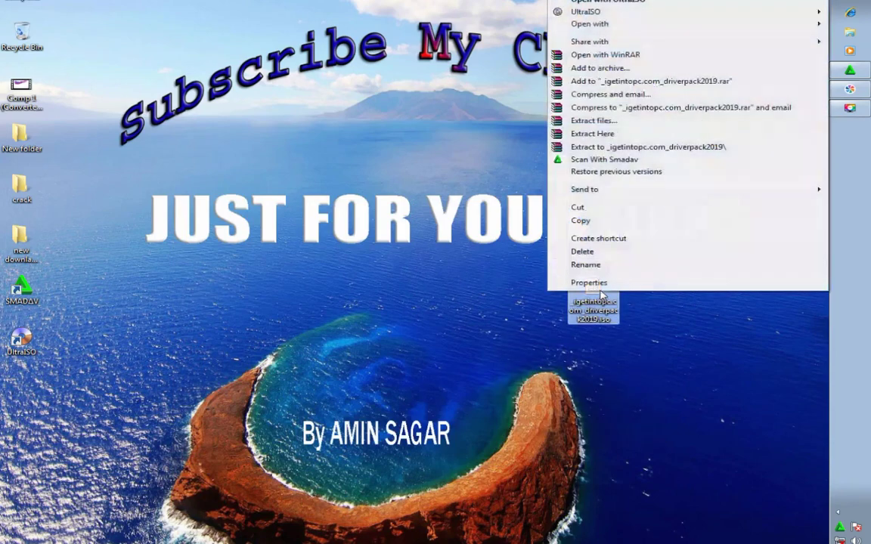
mouse_move(596, 14)
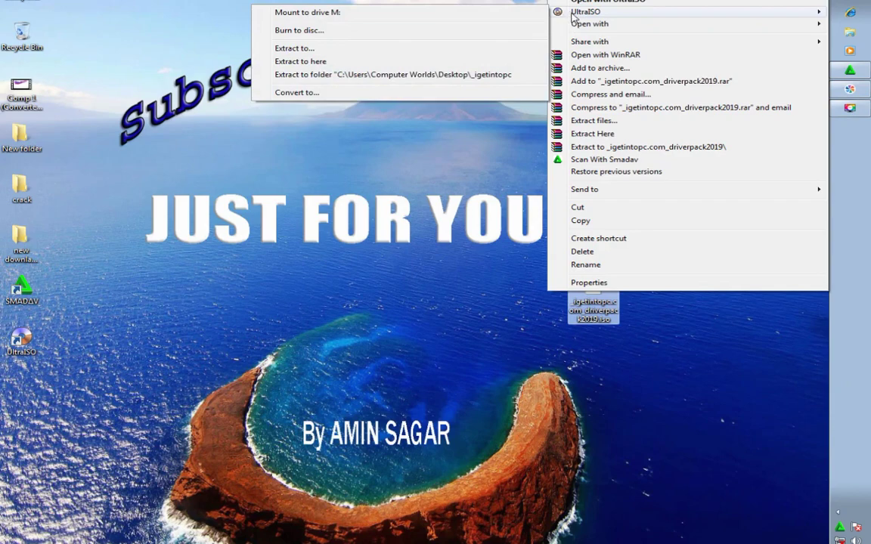
left_click(303, 13)
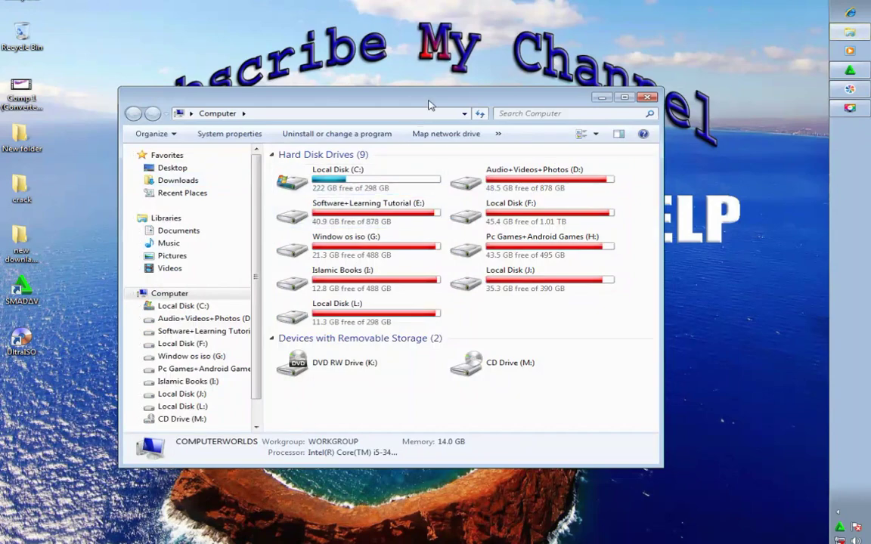
Check in the Computer window whether CD Drive (M:) holds the mounted image, and move the window clear of the ISO file.
double_click(439, 98)
left_click(53, 294)
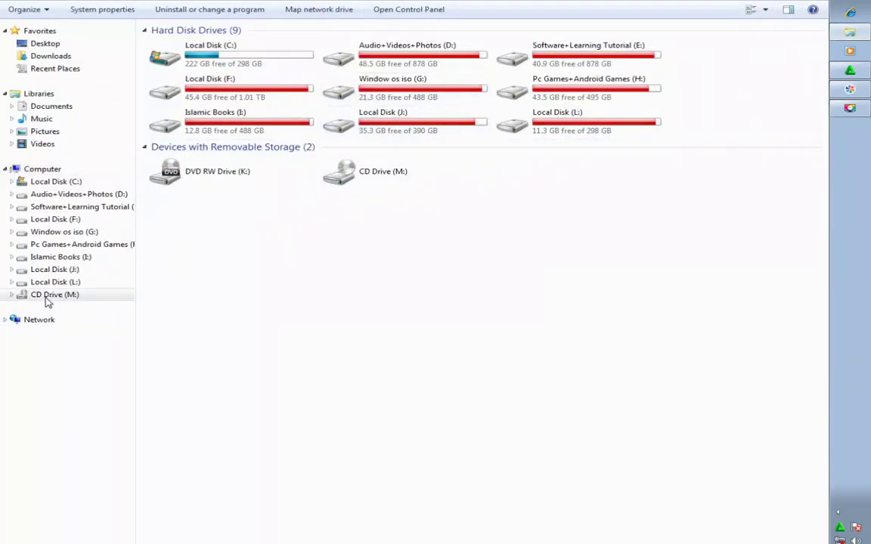
left_click(487, 299)
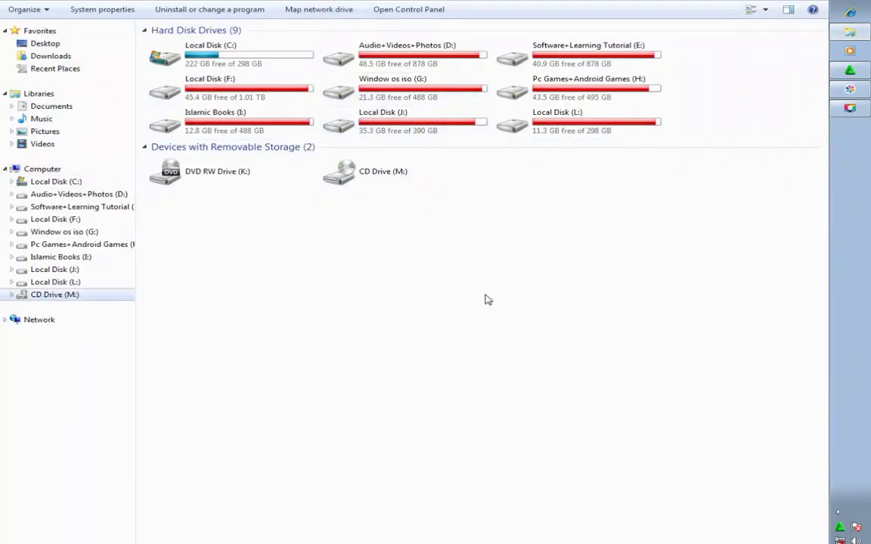
key("super+Down")
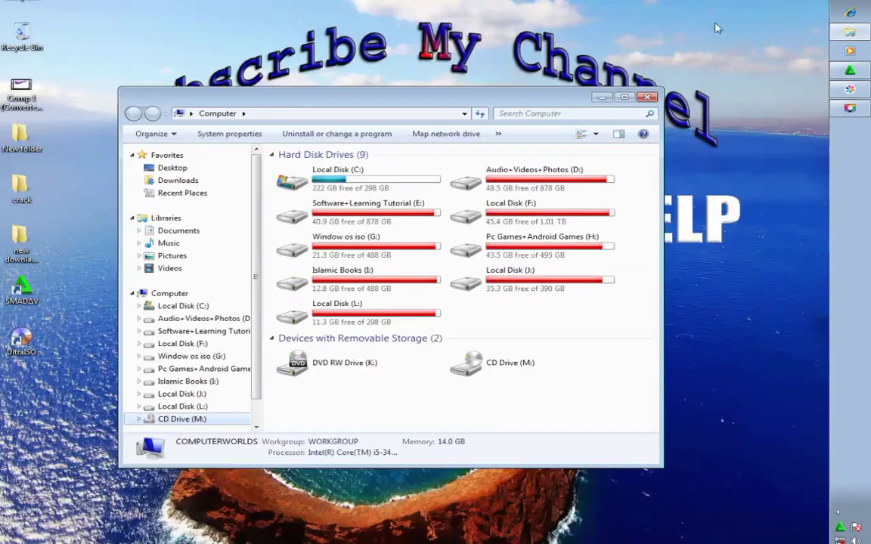
left_click_drag(389, 91, 389, 382)
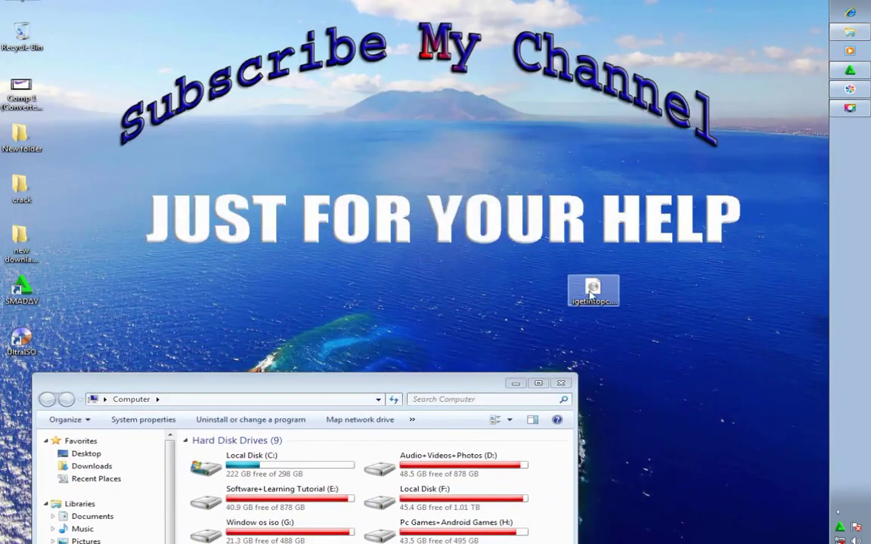
Open the driverpack2019 ISO with WinRAR archiver.
right_click(598, 289)
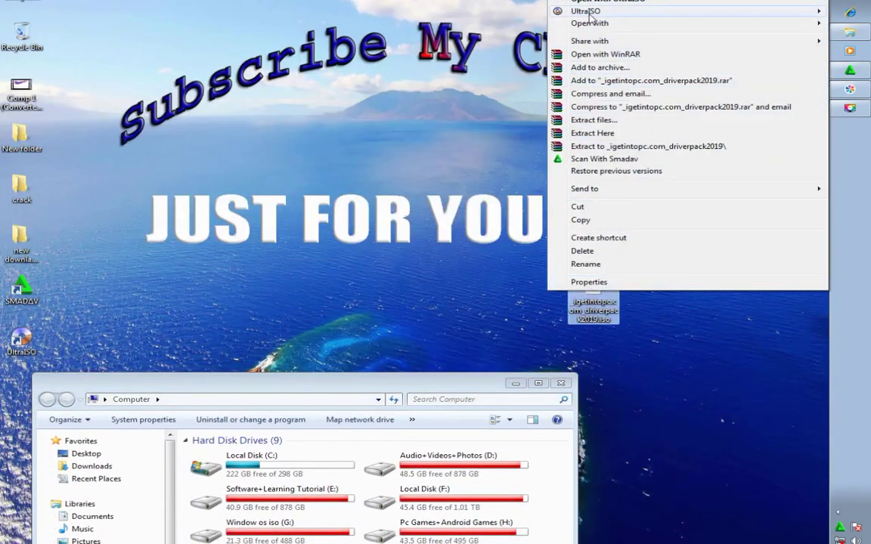
left_click(407, 204)
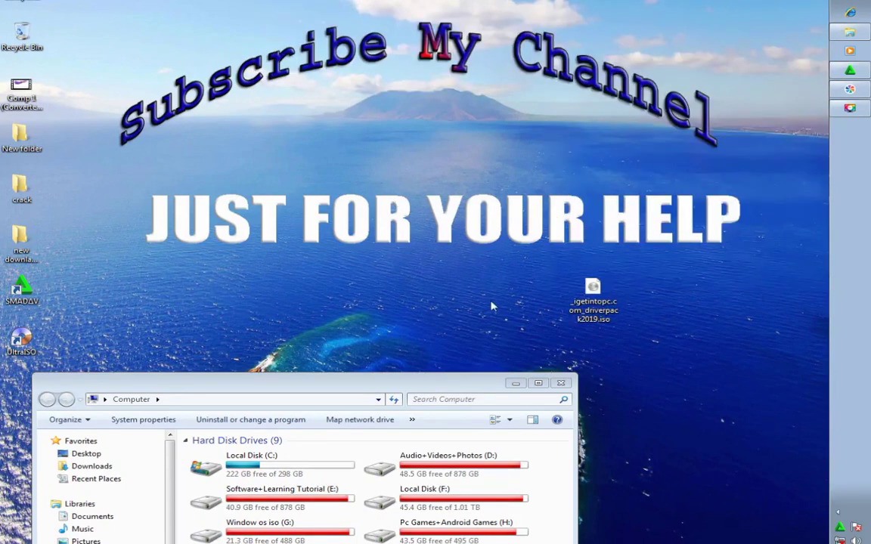
right_click(606, 305)
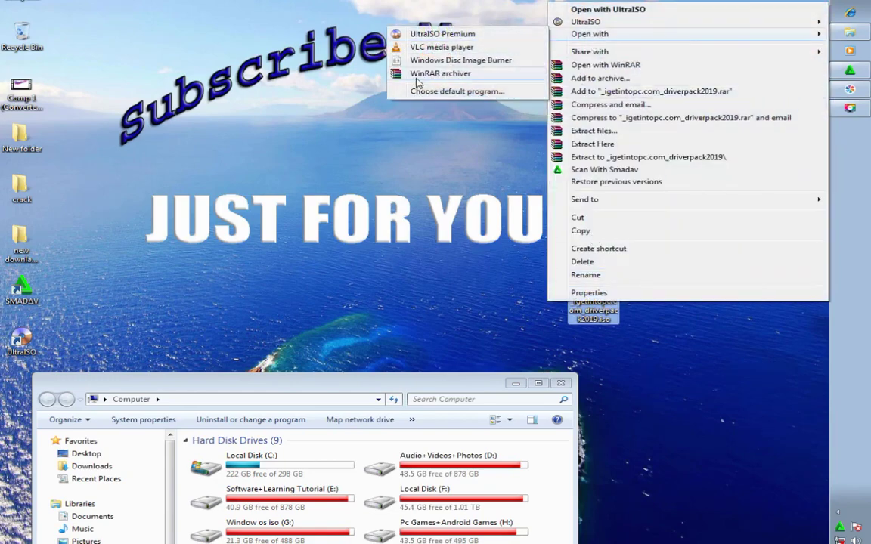
left_click(440, 73)
Create a new folder on the desktop and select all the ISO's files and folders in WinRAR, closing the archive without extracting.
right_click(643, 235)
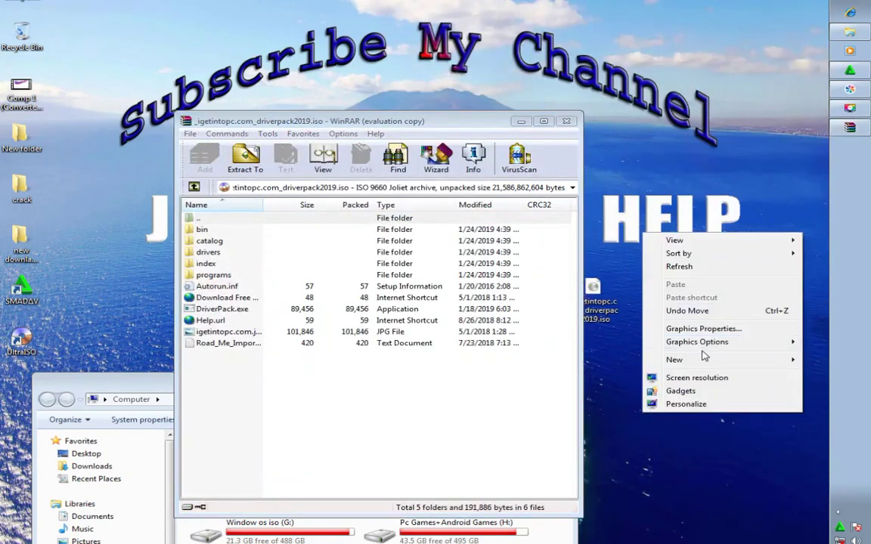
mouse_move(703, 357)
left_click(563, 360)
left_click(505, 279)
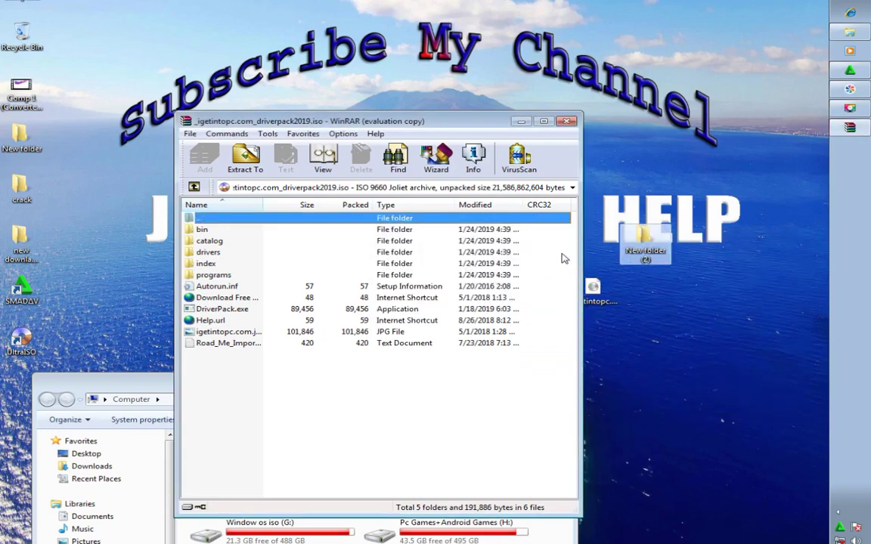
left_click_drag(348, 379, 649, 261)
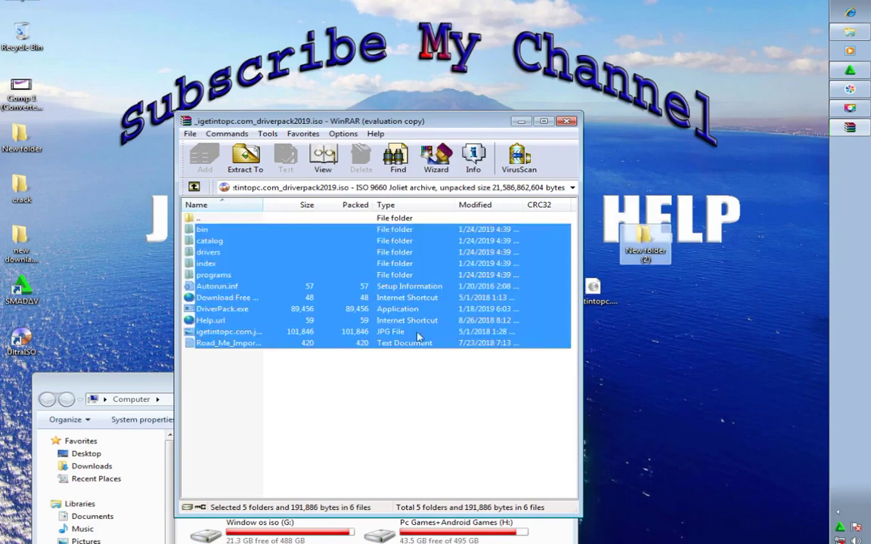
left_click(566, 121)
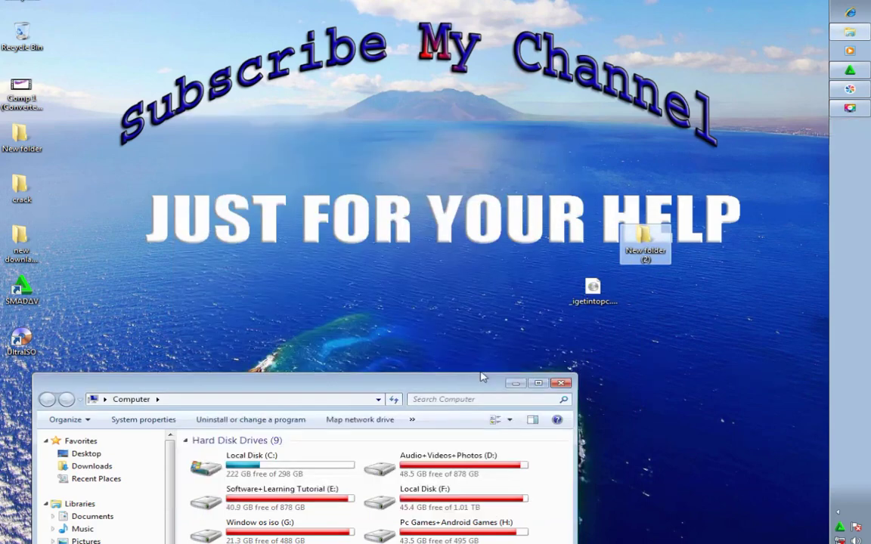
Mount the driverpack2019 ISO to drive M: with UltraISO.
left_click_drag(466, 389, 435, 143)
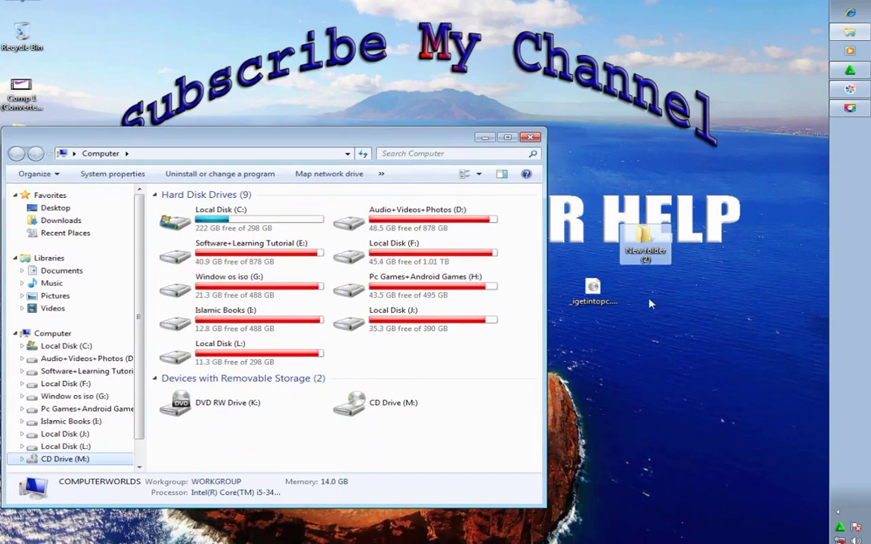
right_click(593, 293)
mouse_move(587, 18)
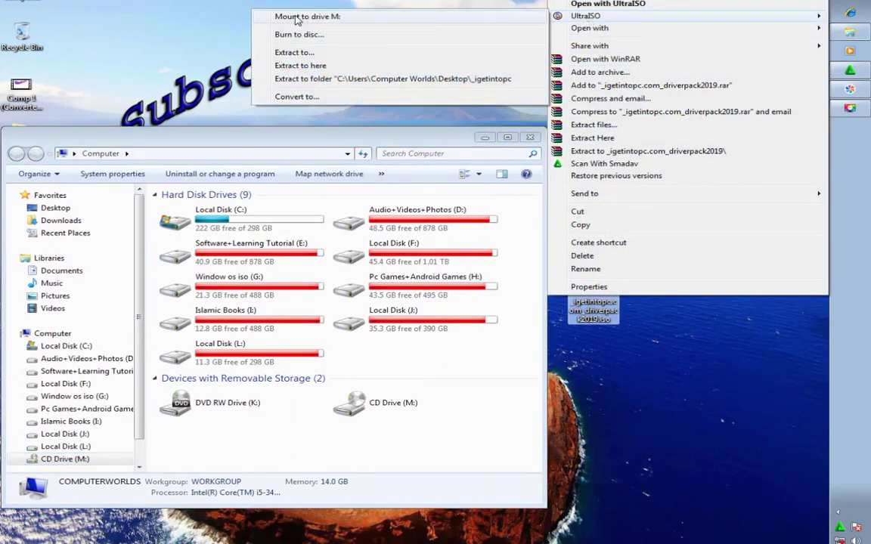
left_click(318, 23)
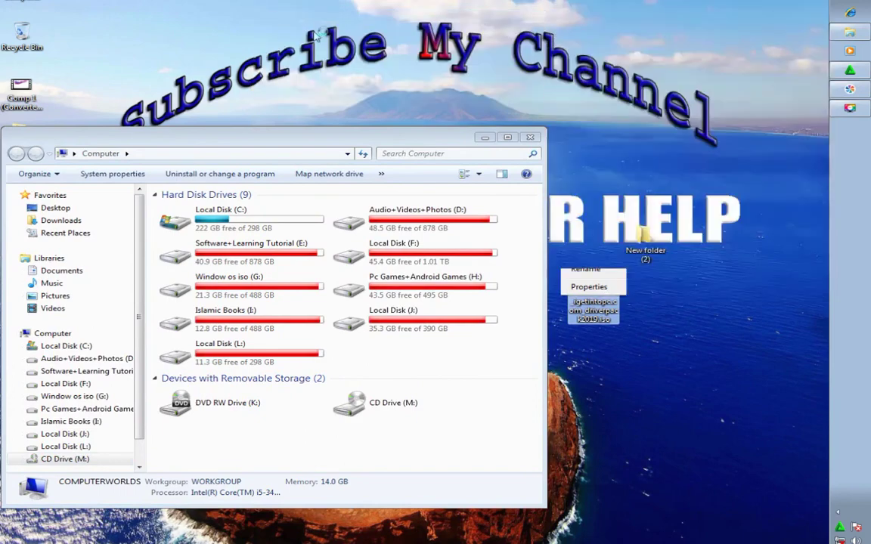
Maximize and refresh the Computer window, and select DriverPack.exe on CD Drive (M:).
left_click_drag(403, 142, 561, 115)
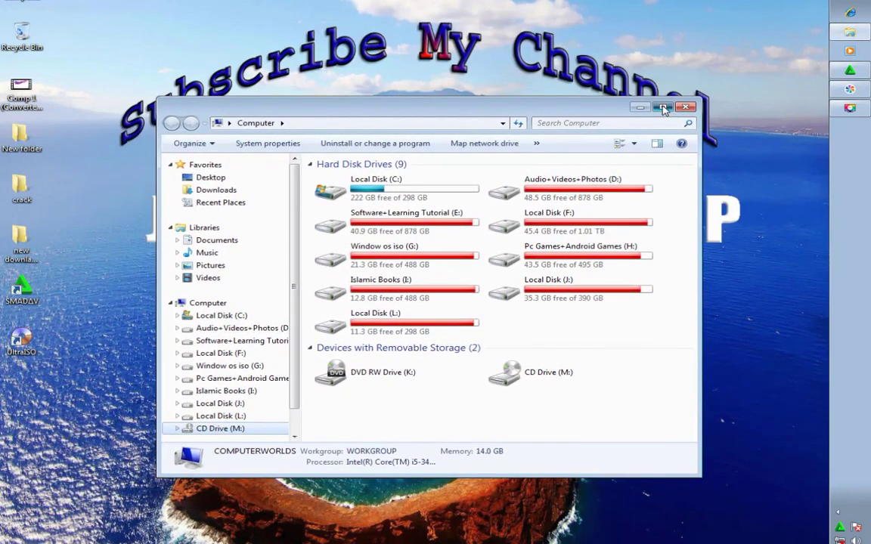
left_click(662, 109)
right_click(342, 322)
left_click(369, 364)
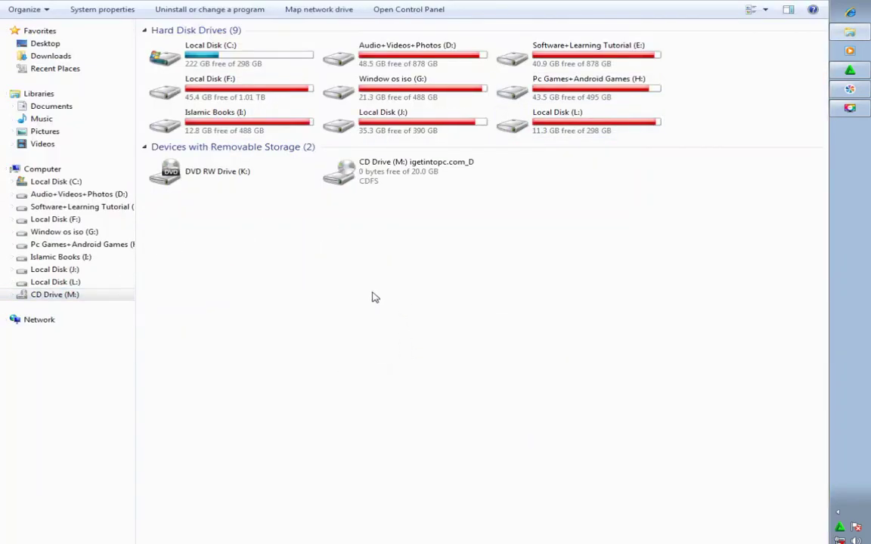
mouse_move(465, 197)
left_mouse_down()
mouse_move(432, 172)
mouse_move(457, 196)
left_mouse_up()
right_click(381, 227)
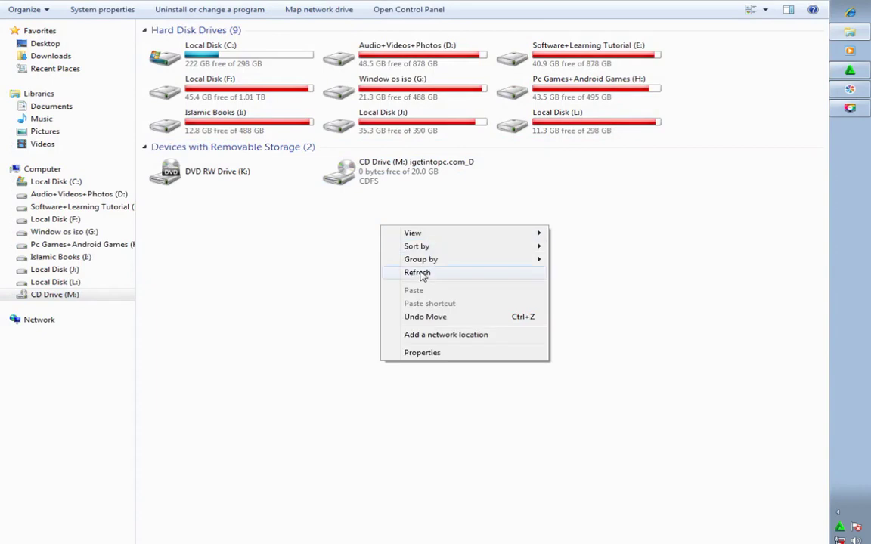
left_click(395, 273)
left_click(65, 300)
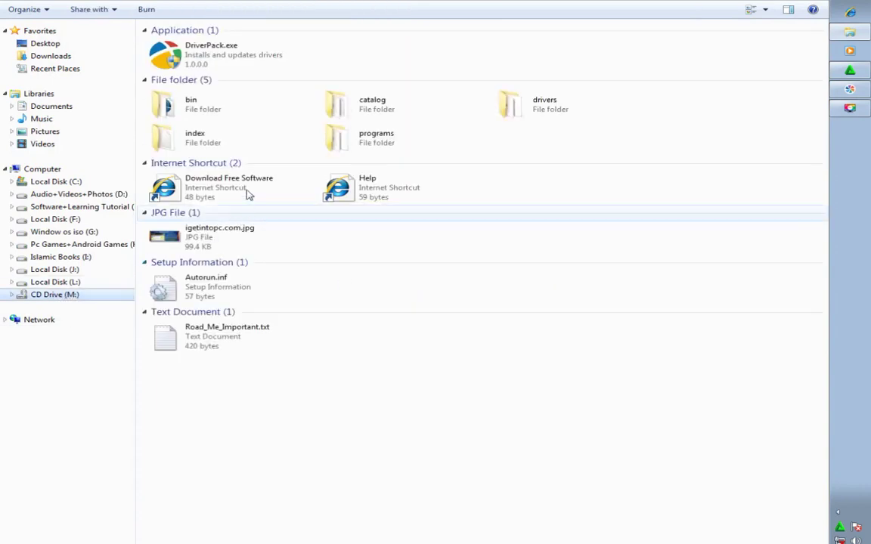
left_click(223, 62)
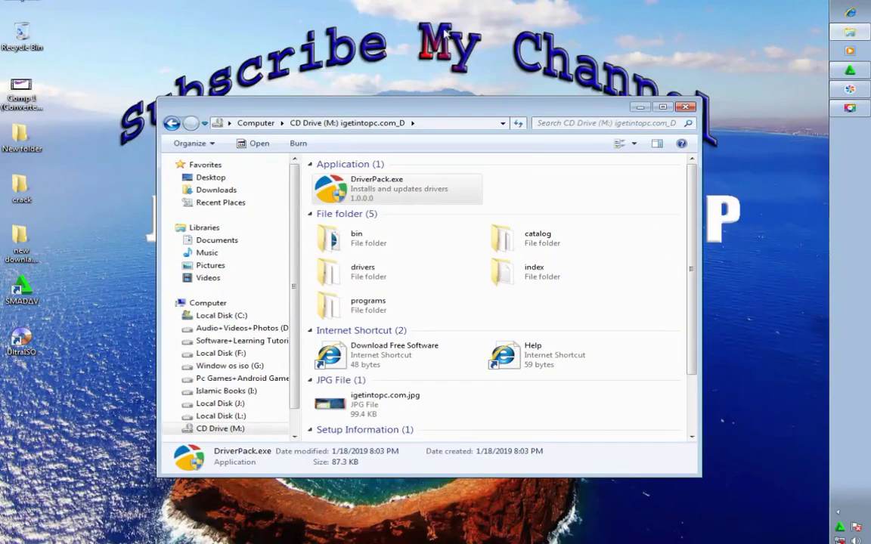
right_click(445, 31)
left_click(445, 60)
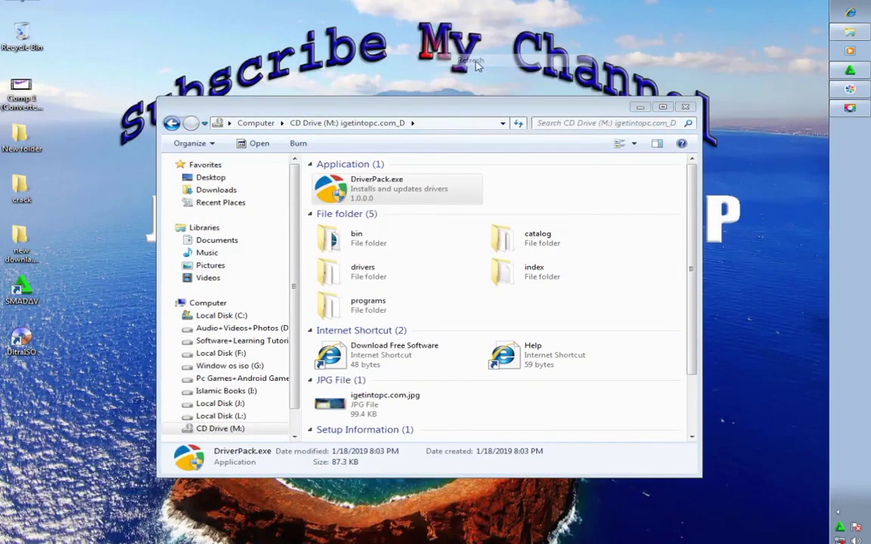
right_click(425, 36)
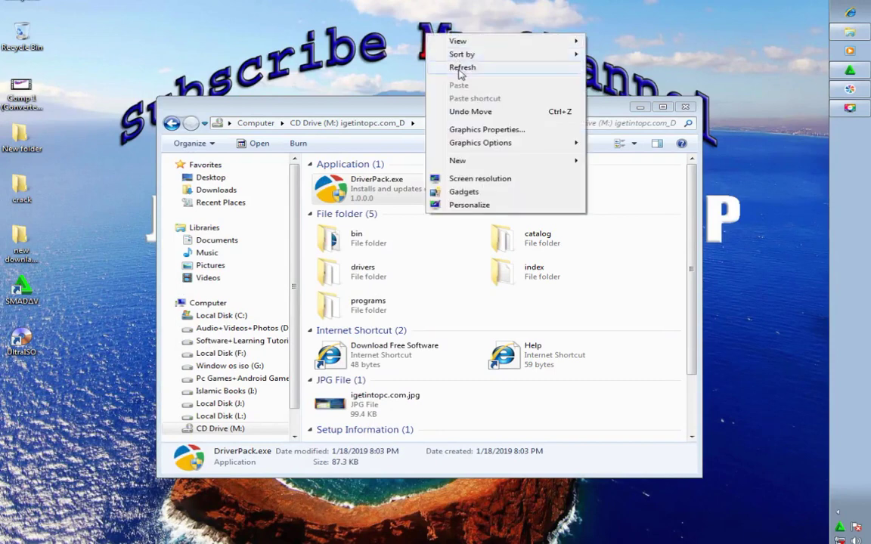
left_click(456, 65)
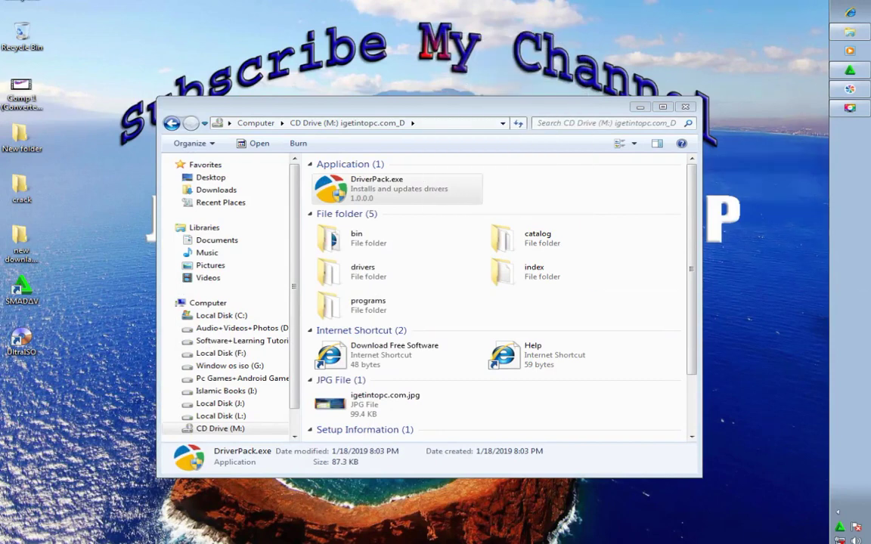
Search for regedit and open the Registry Editor.
key("super")
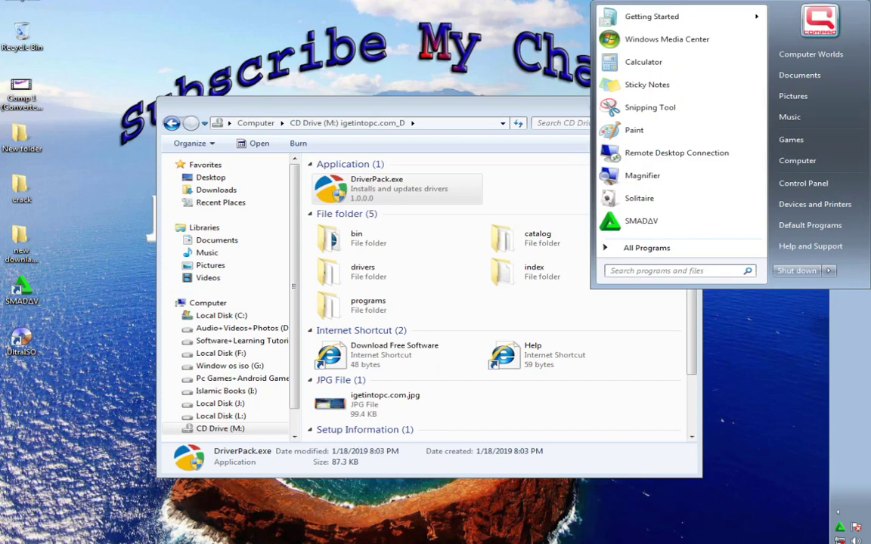
type("r")
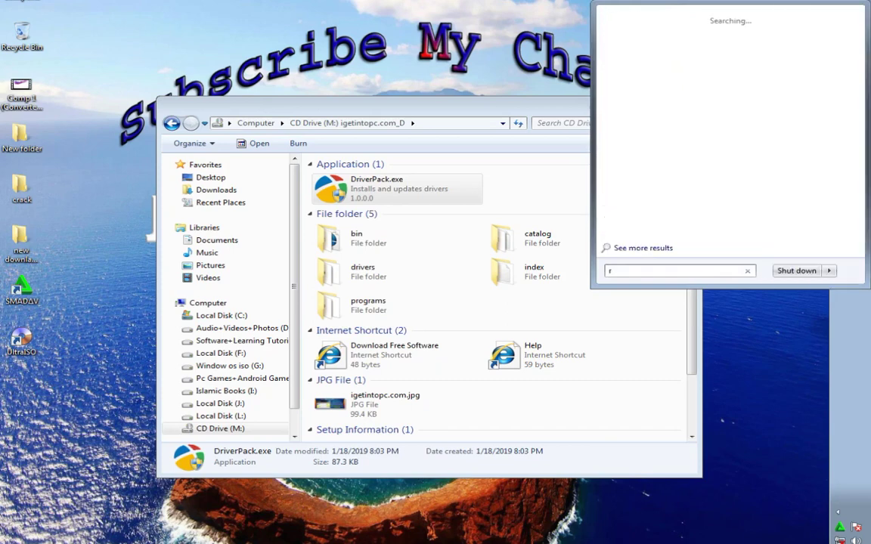
type("eged")
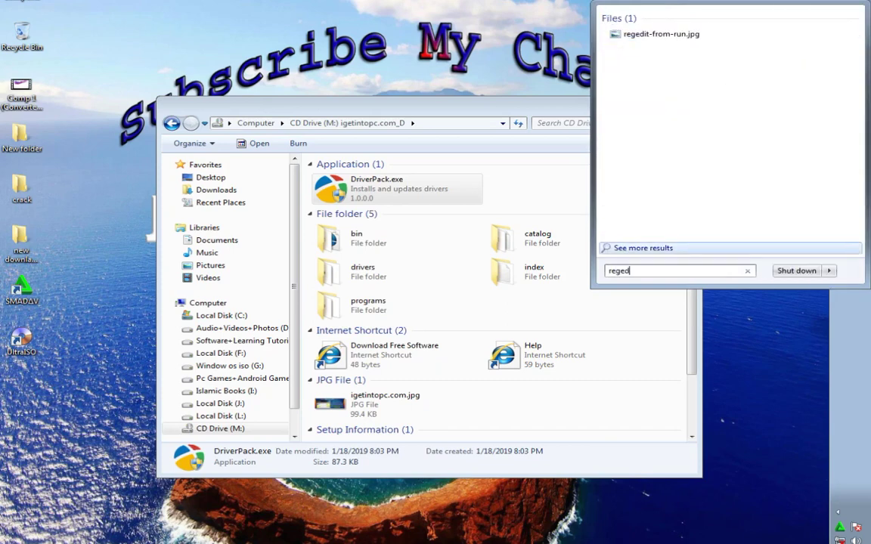
type("it")
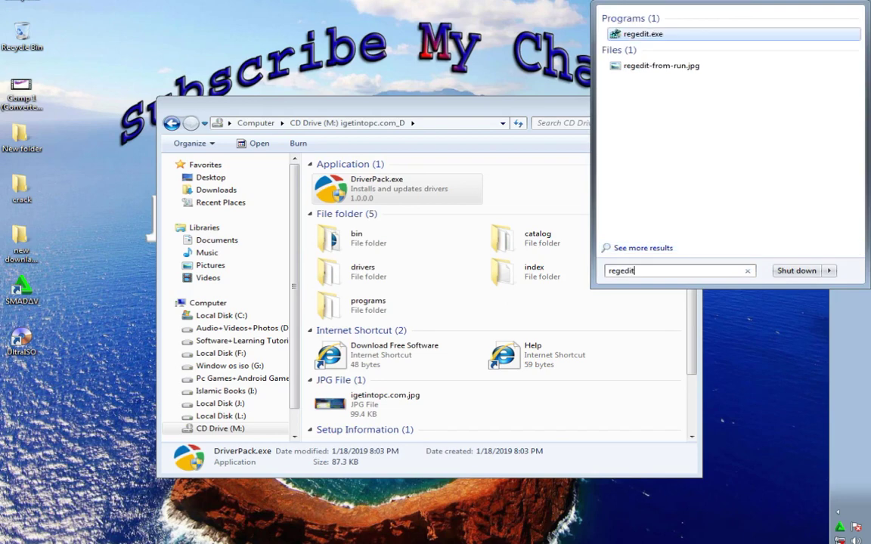
left_click(653, 35)
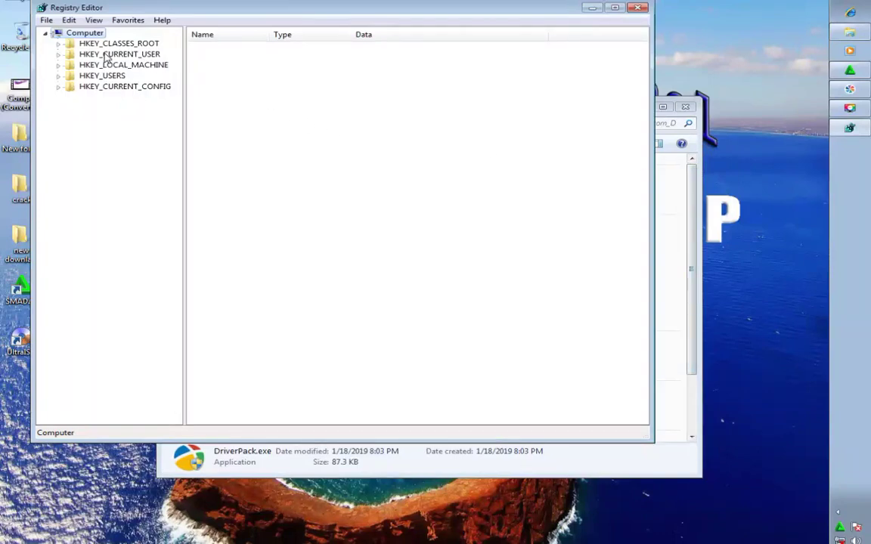
Browse to HKEY_CURRENT_USER\Software\Microsoft\Windows\CurrentVersion\Policies\Explorer, widening the key tree, and select the DisallowRun value.
double_click(107, 56)
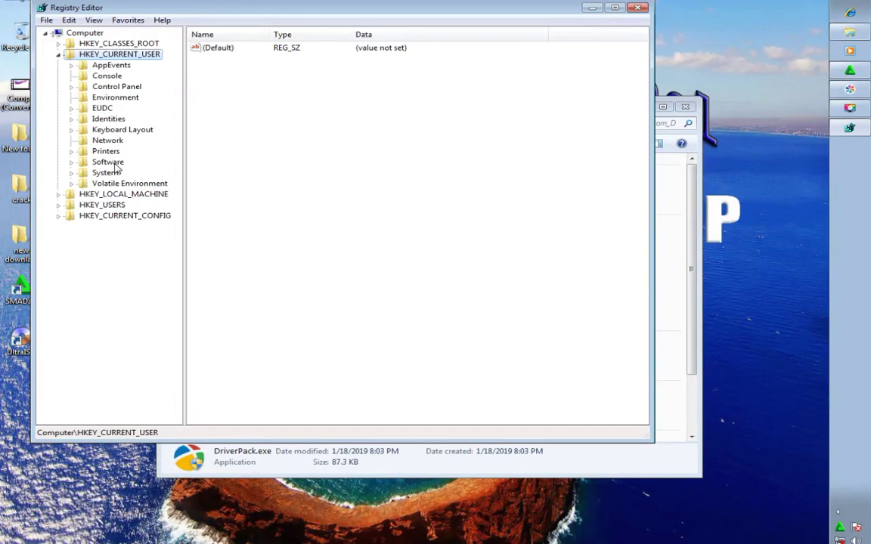
double_click(123, 162)
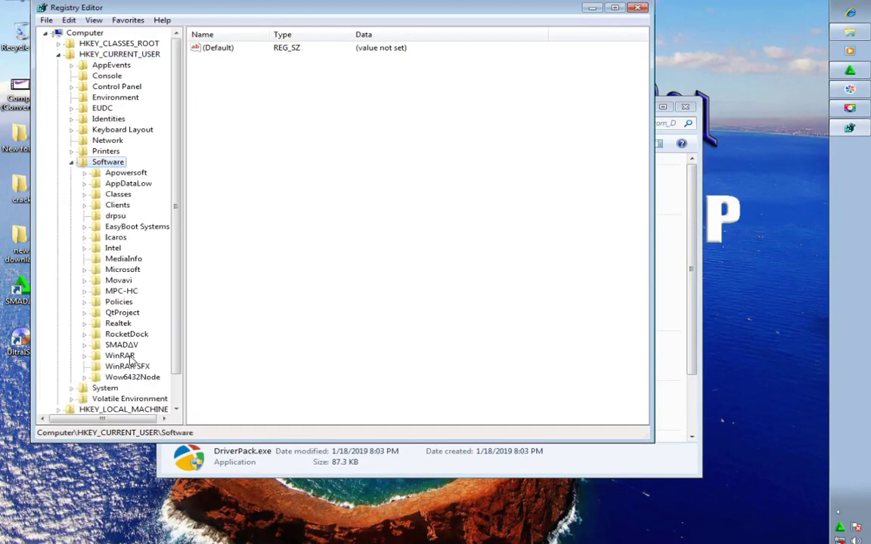
double_click(121, 269)
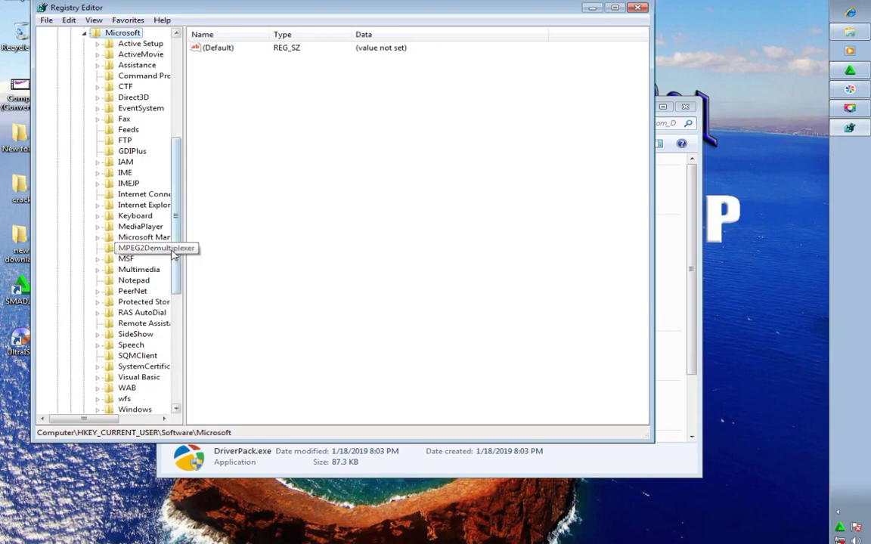
scroll(178, 254, "down", 5)
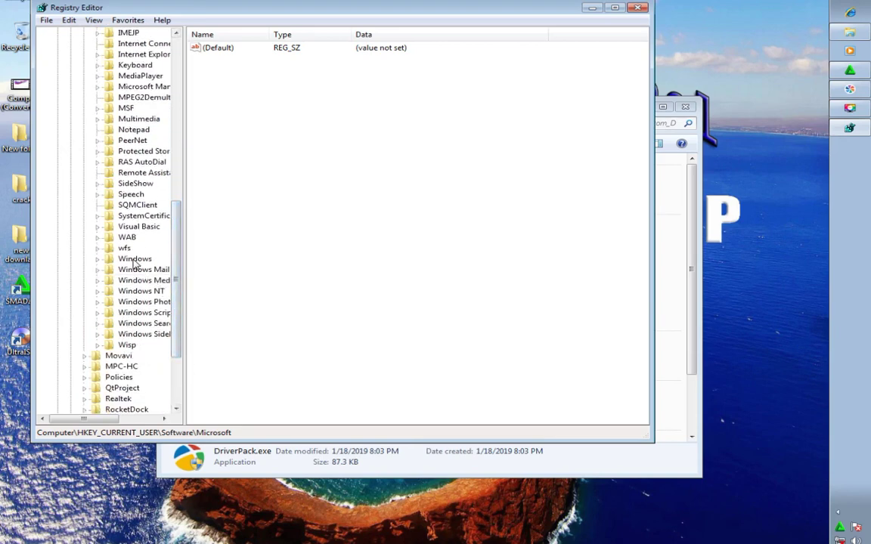
double_click(134, 259)
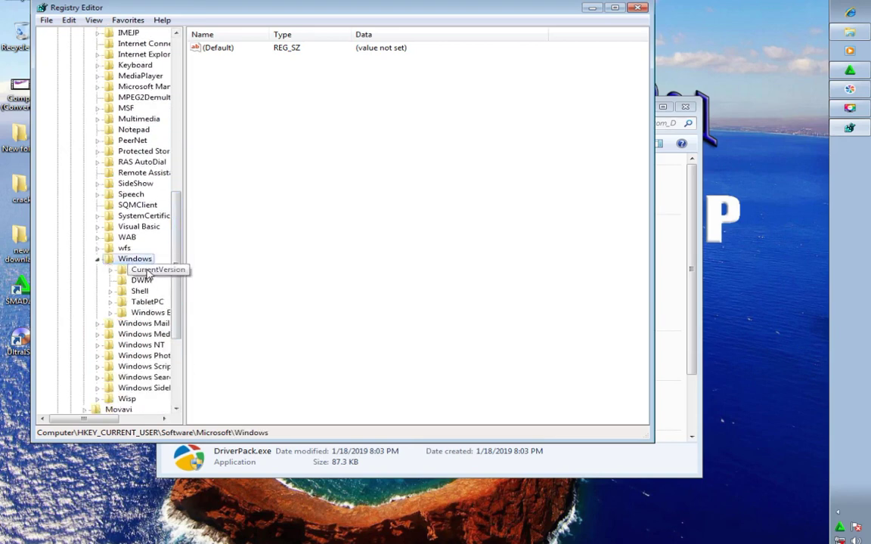
double_click(147, 273)
left_click_drag(182, 334, 269, 341)
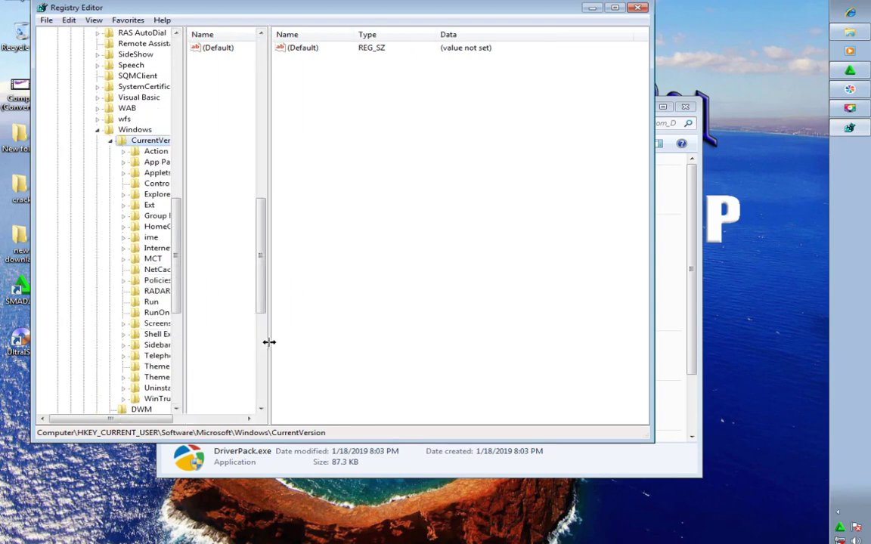
double_click(158, 281)
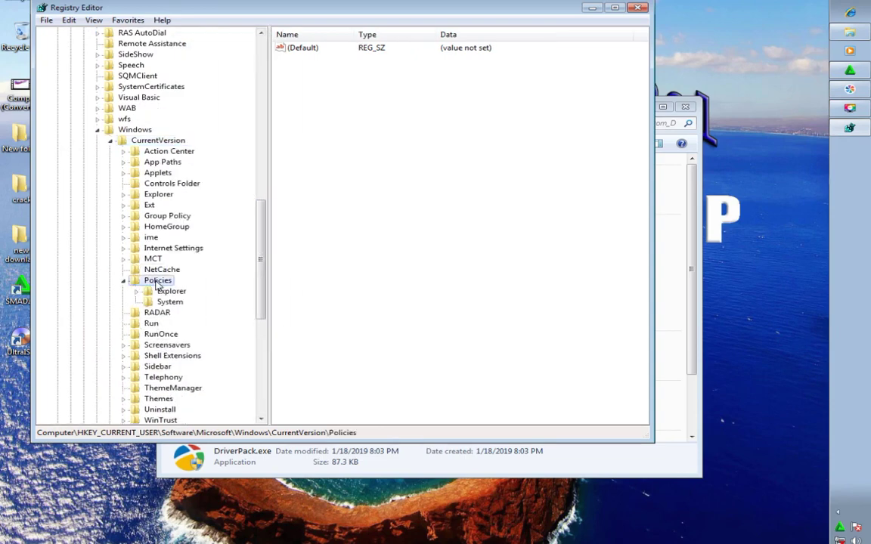
double_click(170, 292)
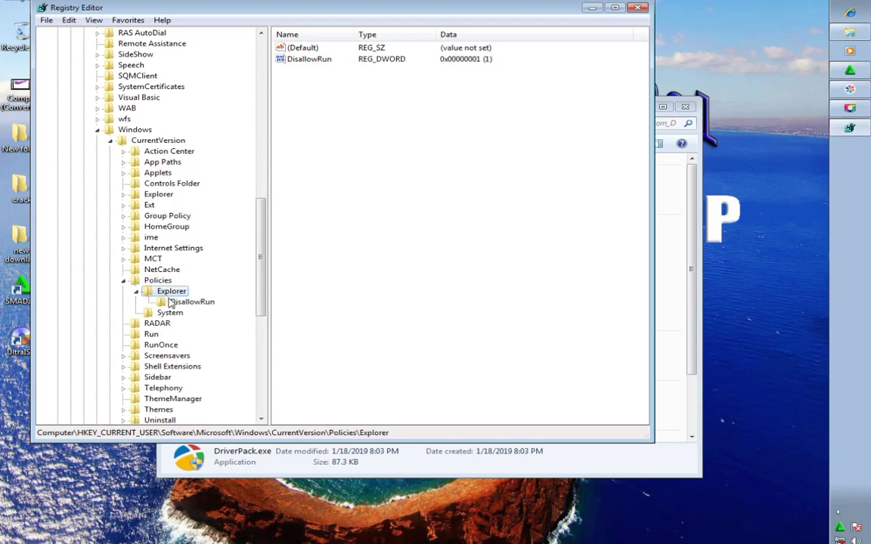
left_click(302, 59)
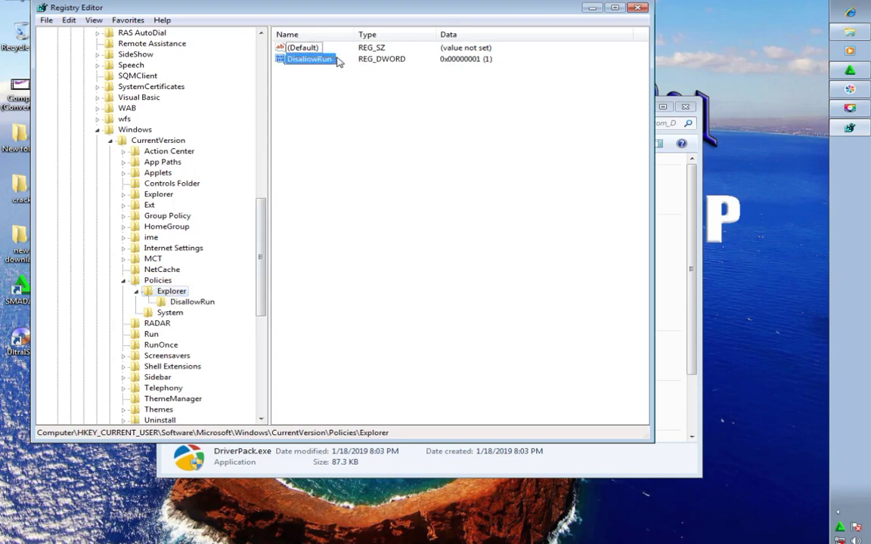
Move the CD Drive (M:) window clear of the Registry Editor's keys and refresh the desktop.
left_click(668, 193)
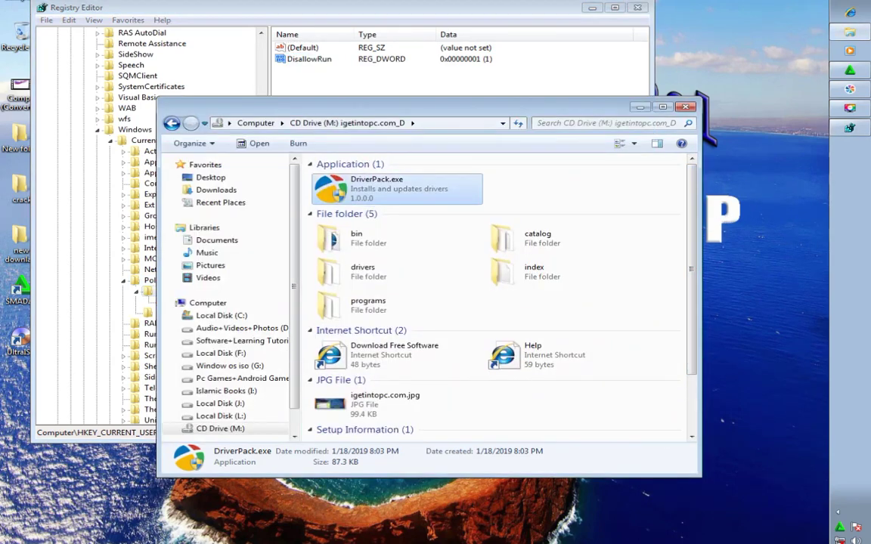
left_click_drag(415, 140, 525, 296)
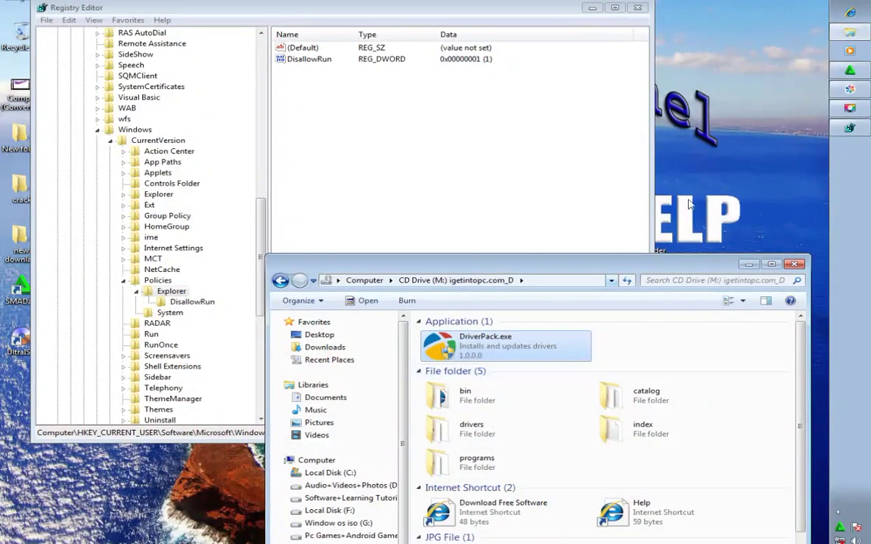
right_click(665, 167)
left_click(669, 195)
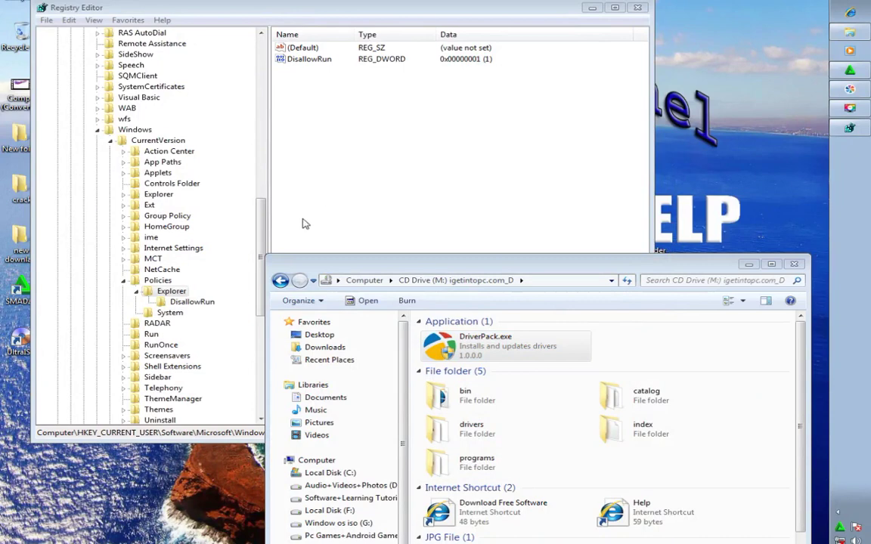
Delete the DisallowRun subkey under Policies\Explorer and launch DriverPack.exe from CD Drive (M:).
left_click(185, 301)
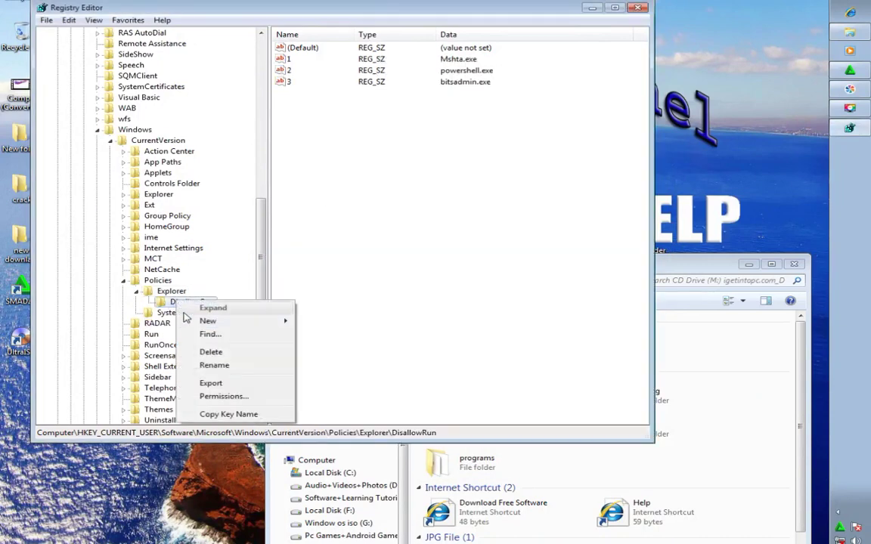
left_click(211, 354)
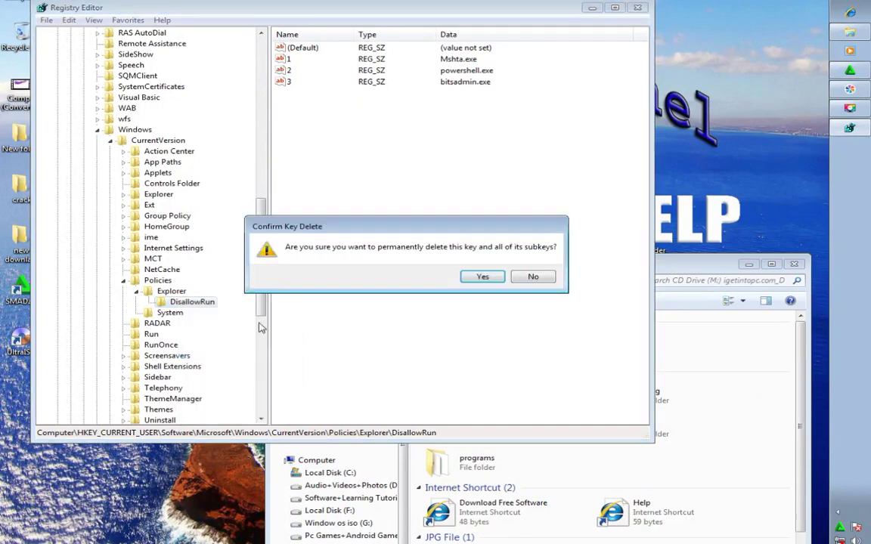
left_click(482, 278)
left_click(680, 269)
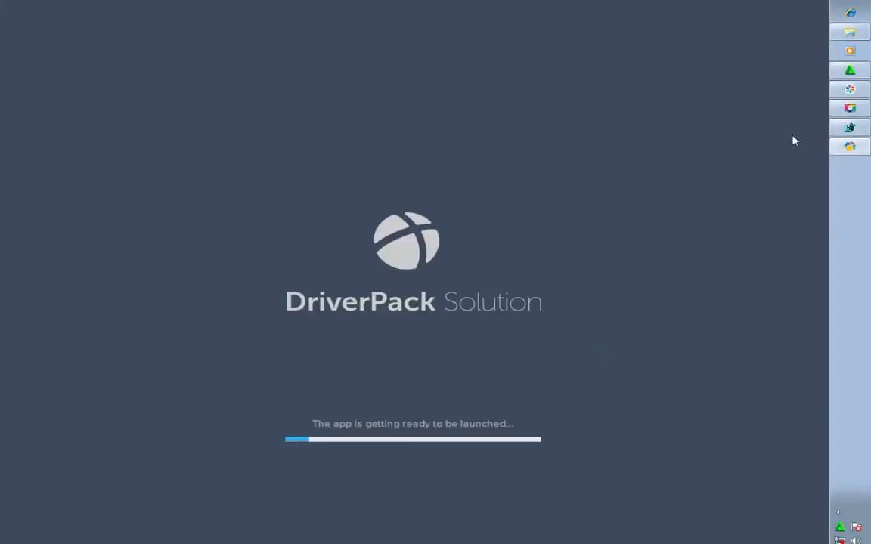
Return to the Registry Editor and delete the Explorer key under CurrentVersion\Policies.
left_click(850, 32)
left_click(845, 146)
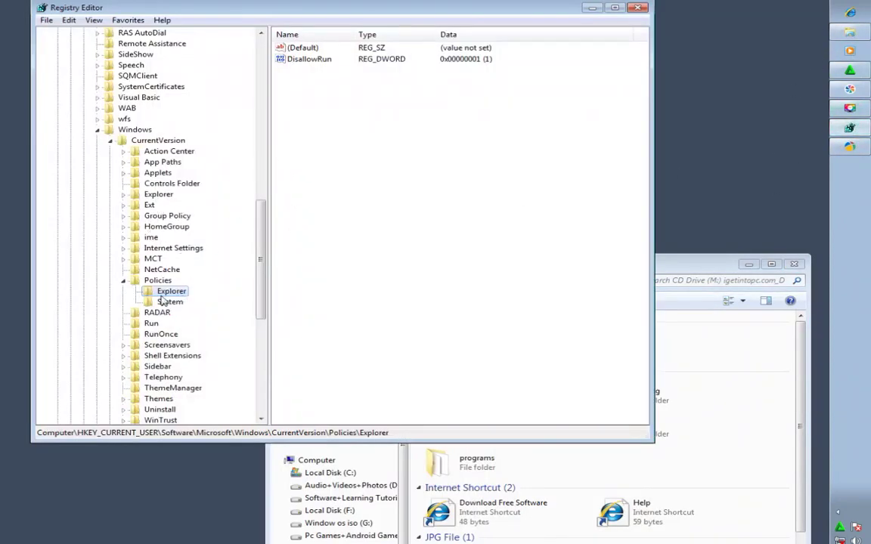
right_click(172, 293)
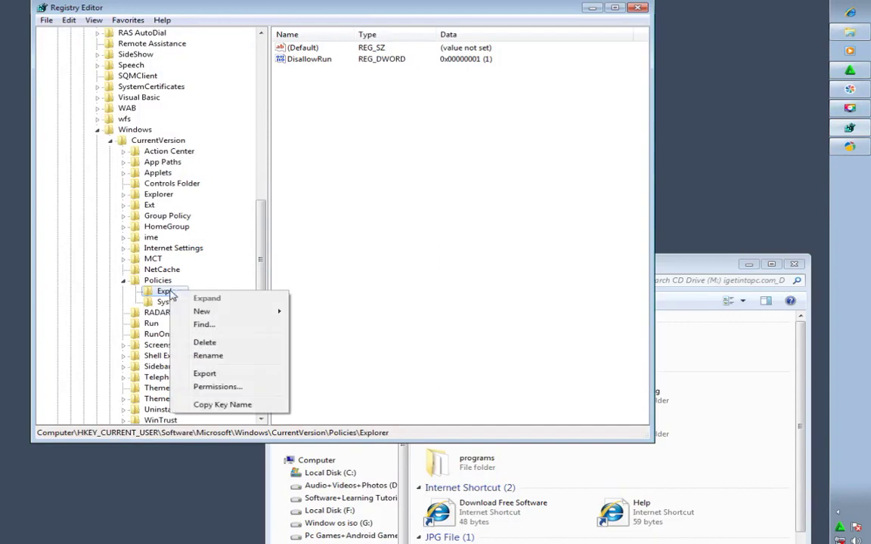
left_click(205, 343)
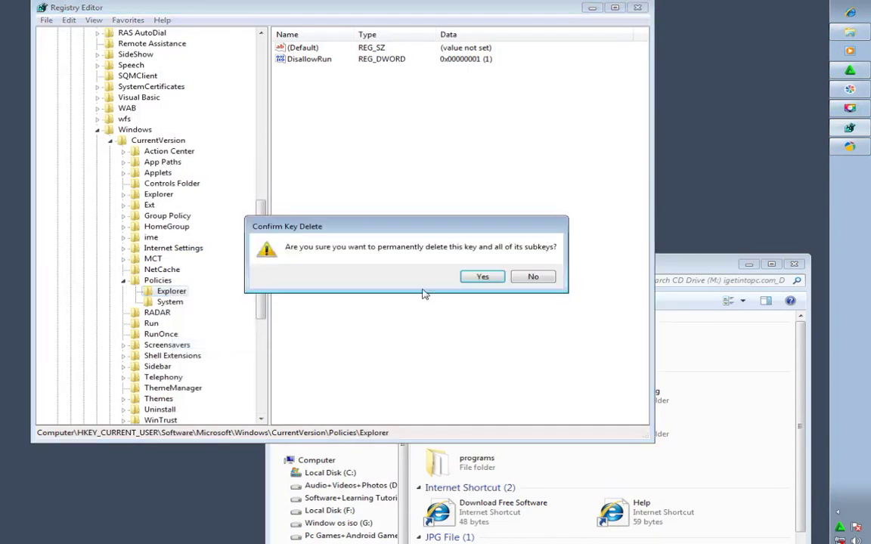
left_click(480, 279)
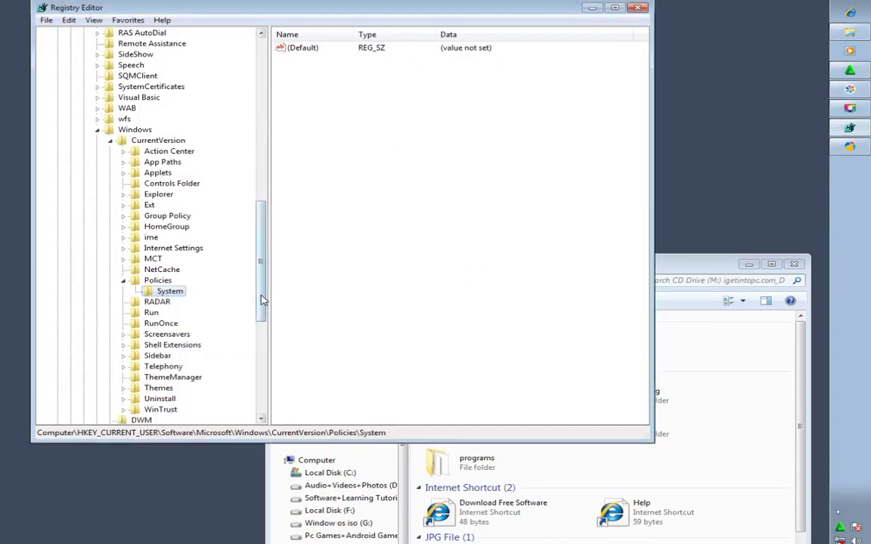
Review the path to the CurrentVersion\Policies key and check which keys remain under it.
left_click_drag(260, 294, 276, 118)
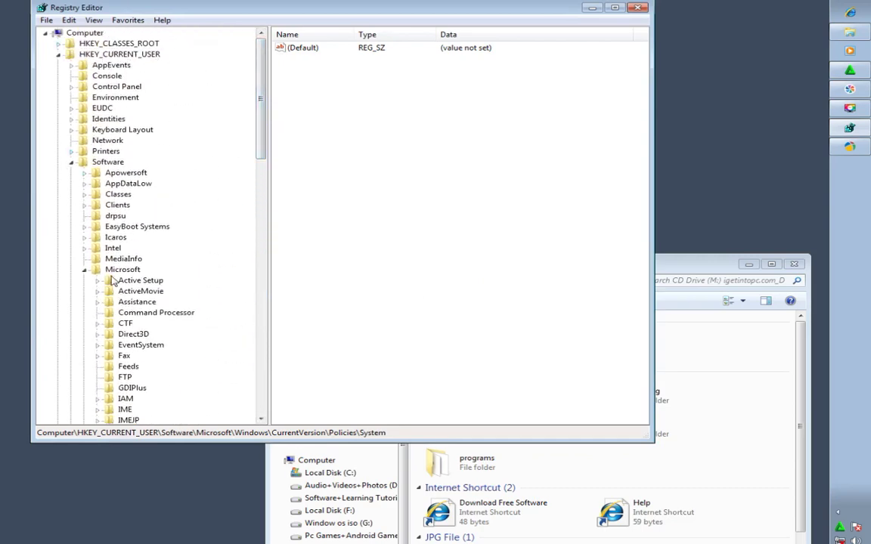
scroll(252, 268, "down", 12)
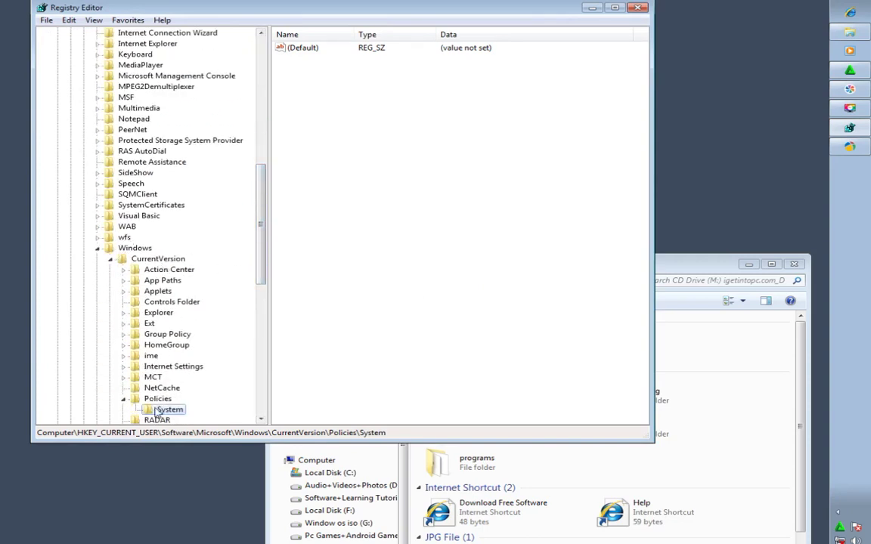
left_click(155, 401)
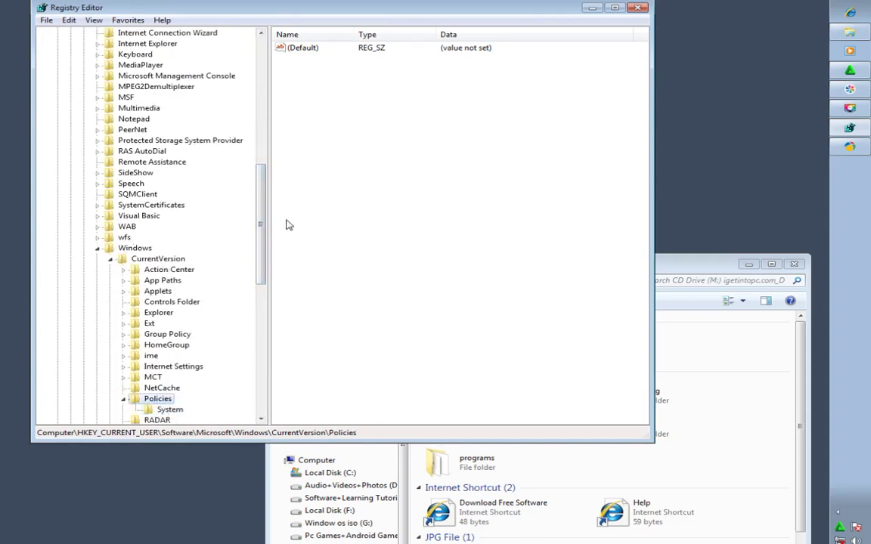
scroll(287, 224, "down", 3)
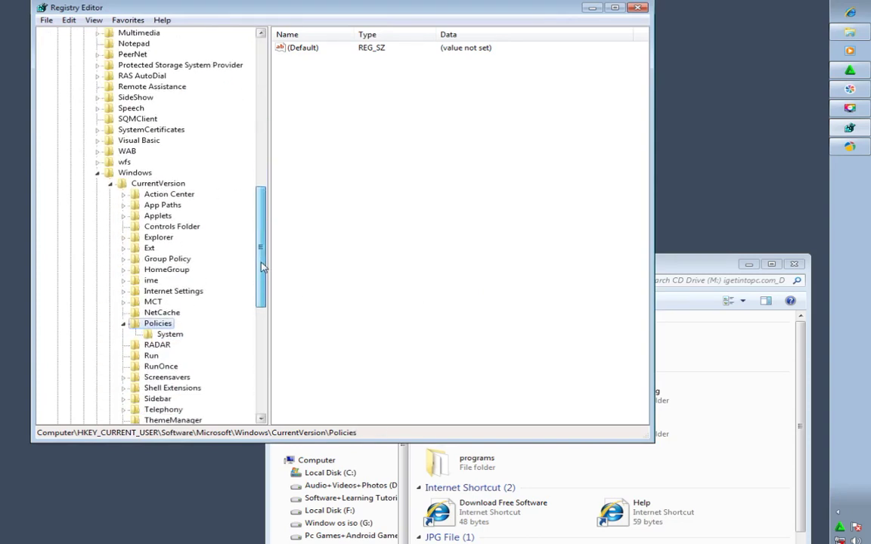
Minimize the Registry Editor and close the CD Drive (M:) window.
left_click(592, 8)
left_click(794, 263)
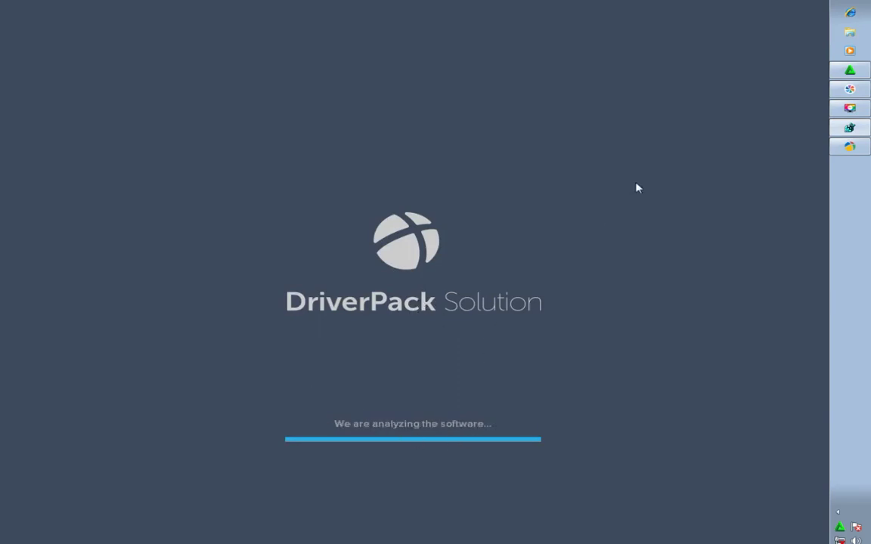
Switch DriverPack to Expert Mode and deselect all recommended programs in the Software section.
mouse_move(850, 148)
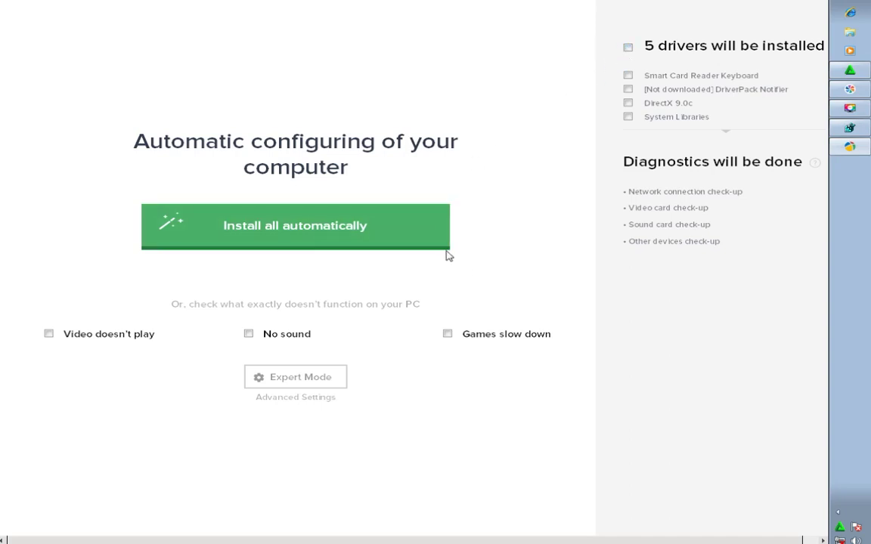
left_click(296, 385)
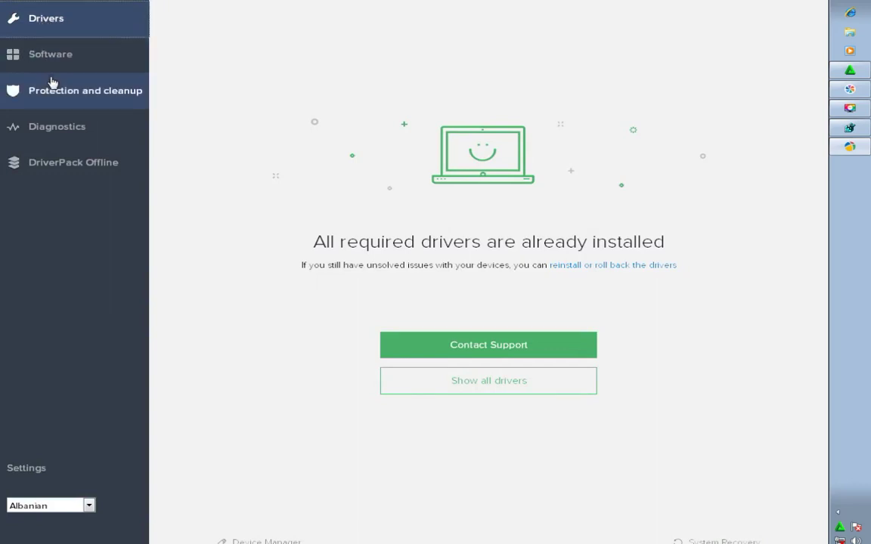
left_click(48, 60)
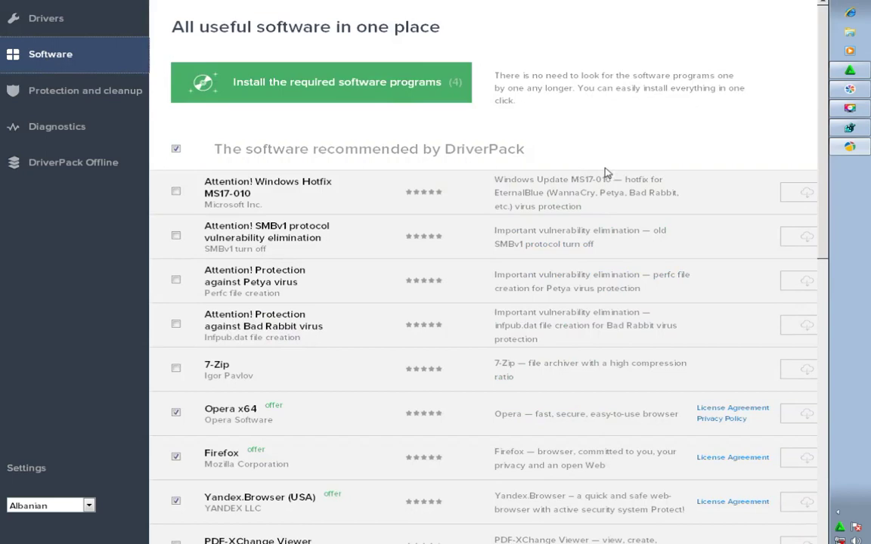
scroll(605, 174, "down", 1)
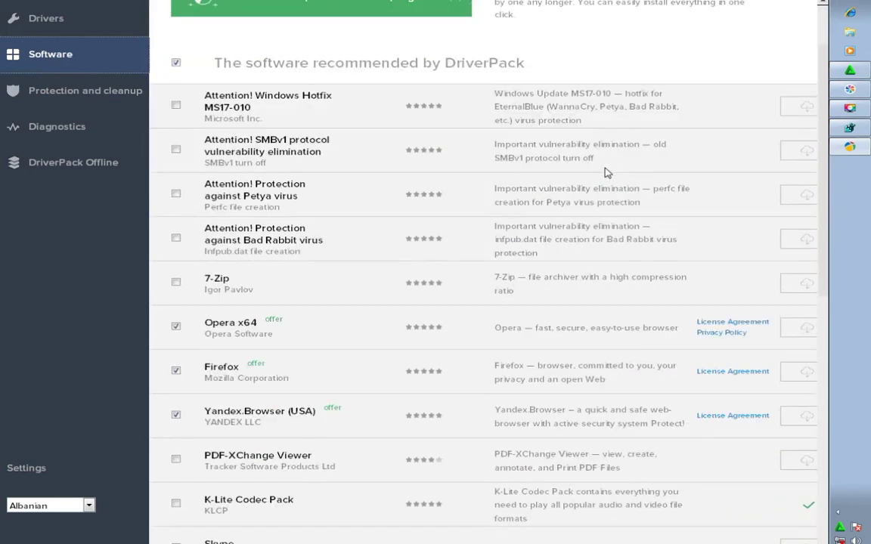
scroll(435, 209, "up", 1)
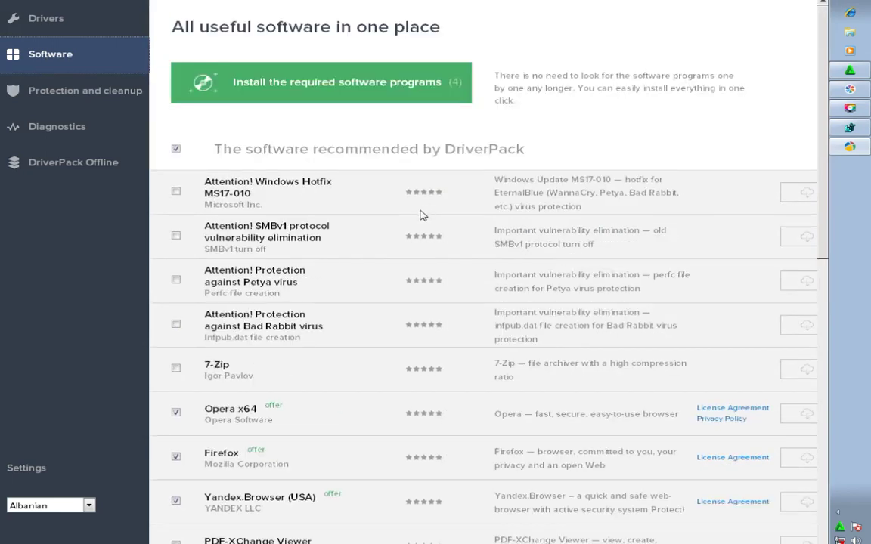
left_click(175, 149)
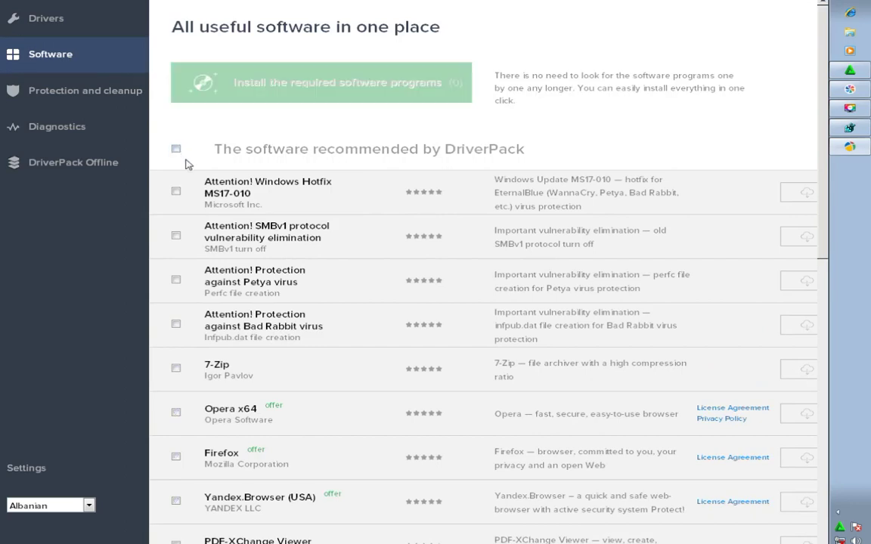
In Protection and cleanup, turn off the uncommon-applications-only display and deselect Avast Free Antivirus Worldwide.
scroll(826, 193, "down", 8)
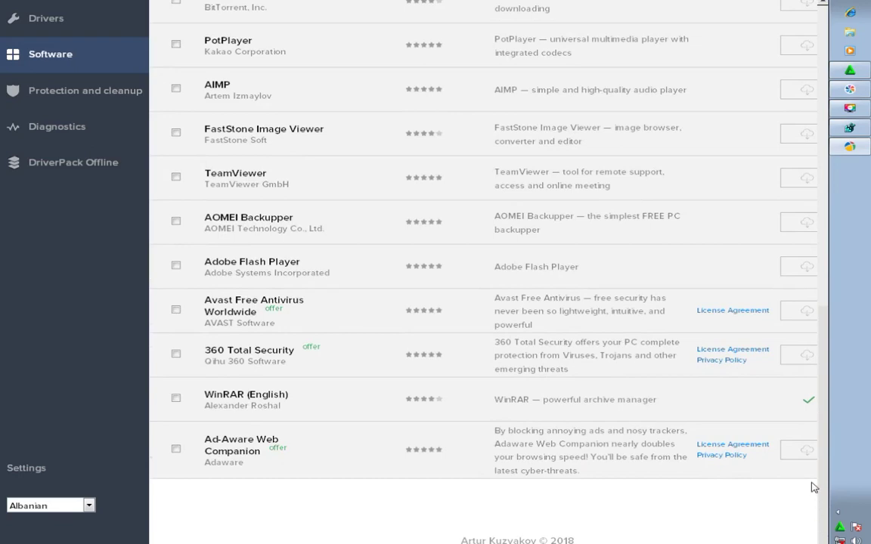
scroll(809, 424, "up", 8)
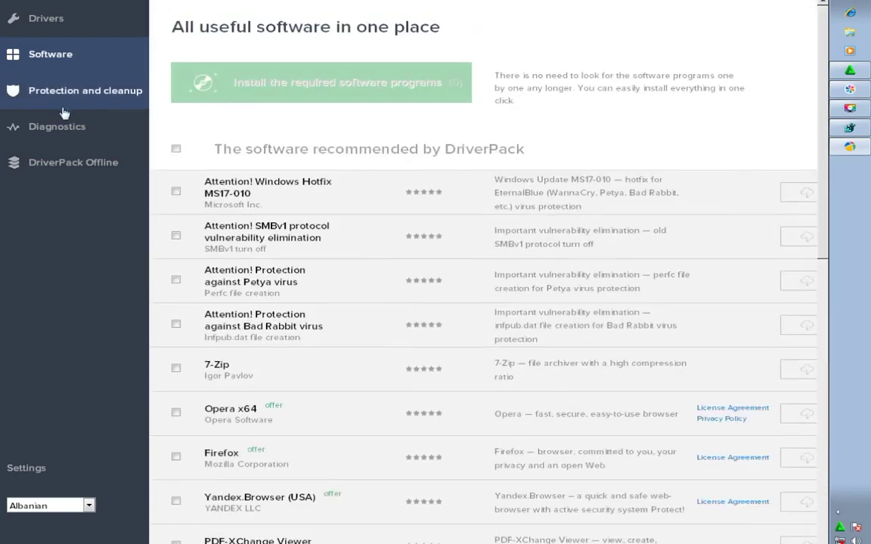
left_click(62, 96)
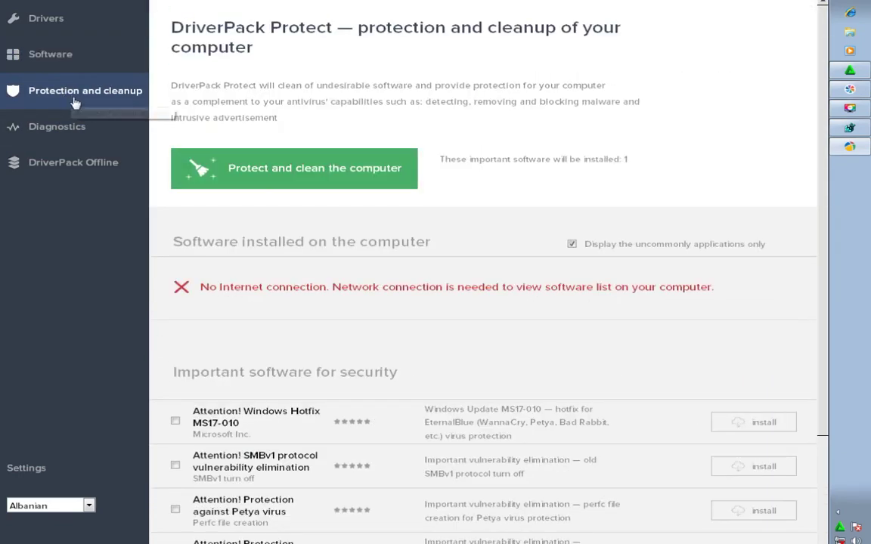
scroll(826, 310, "down", 3)
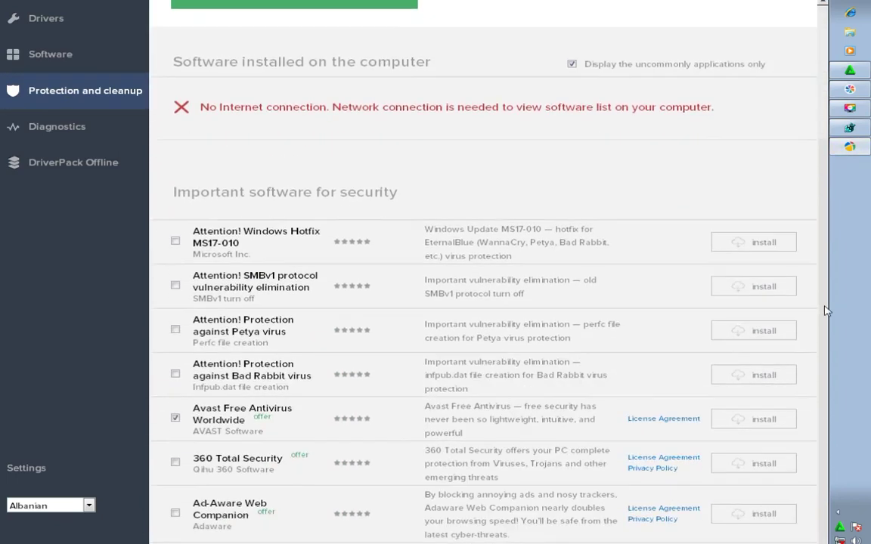
scroll(828, 272, "up", 2)
left_click(571, 204)
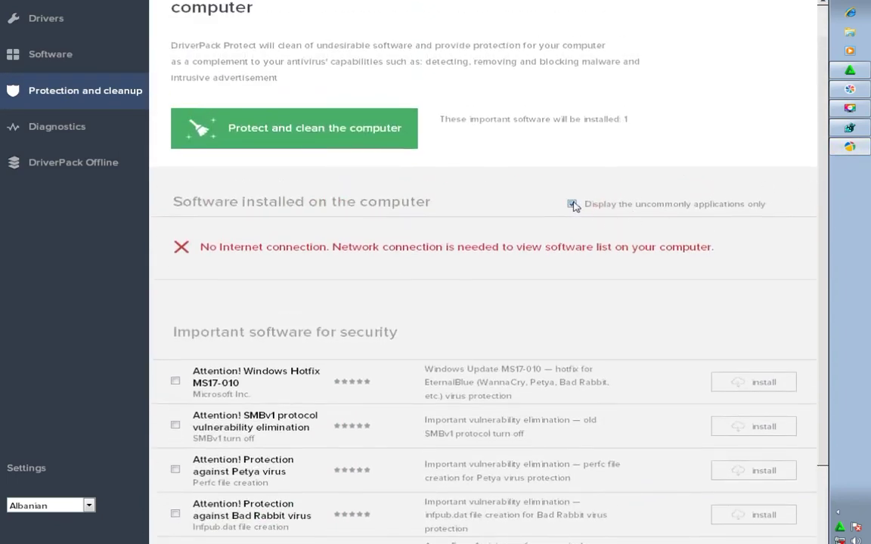
scroll(822, 160, "down", 2)
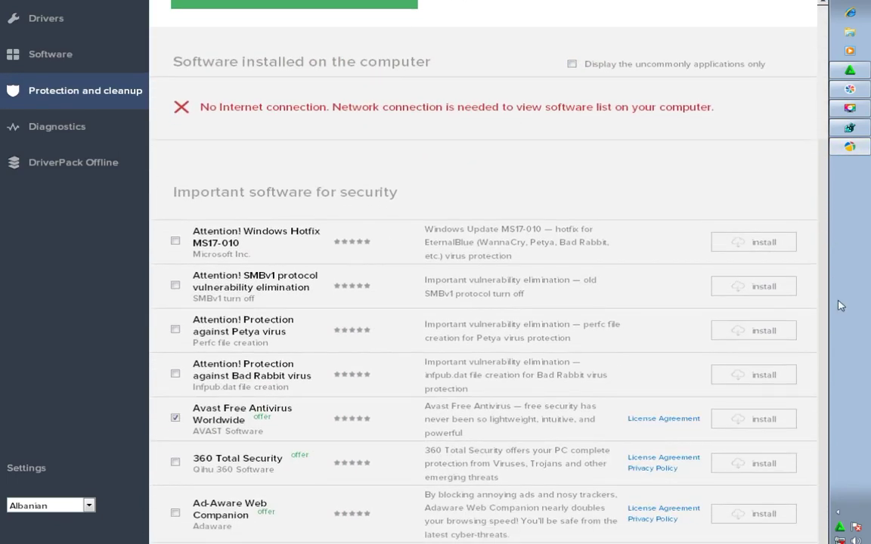
left_click(175, 418)
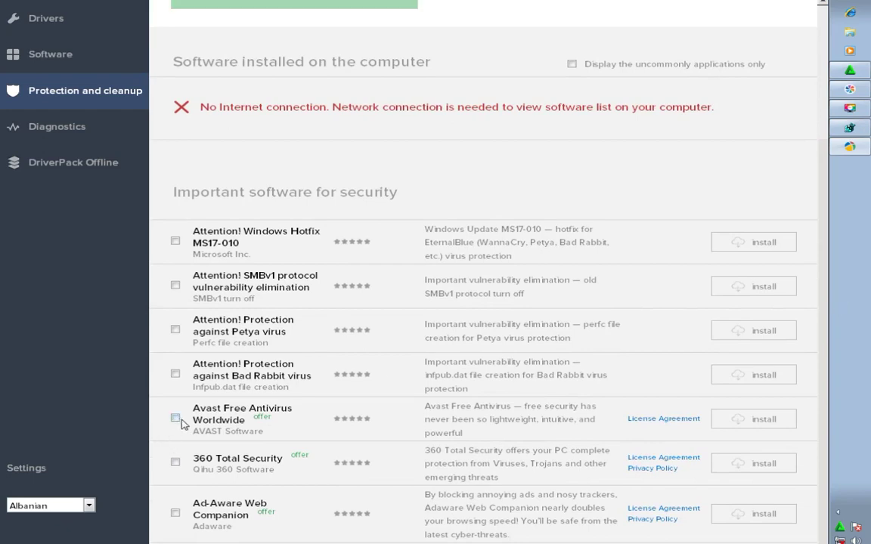
scroll(253, 425, "up", 3)
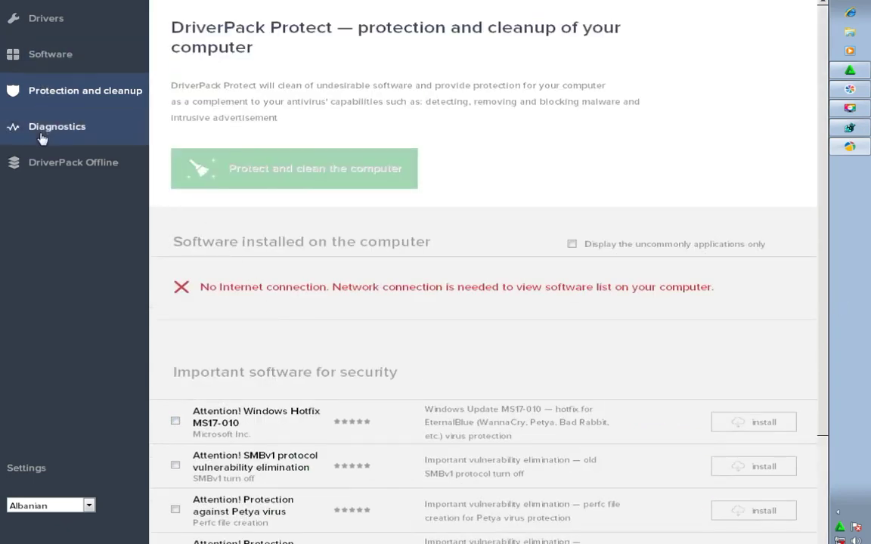
Examine the System Diagnostics report, including the computer summary, motherboard, display, audio and network adapter details.
left_click(43, 126)
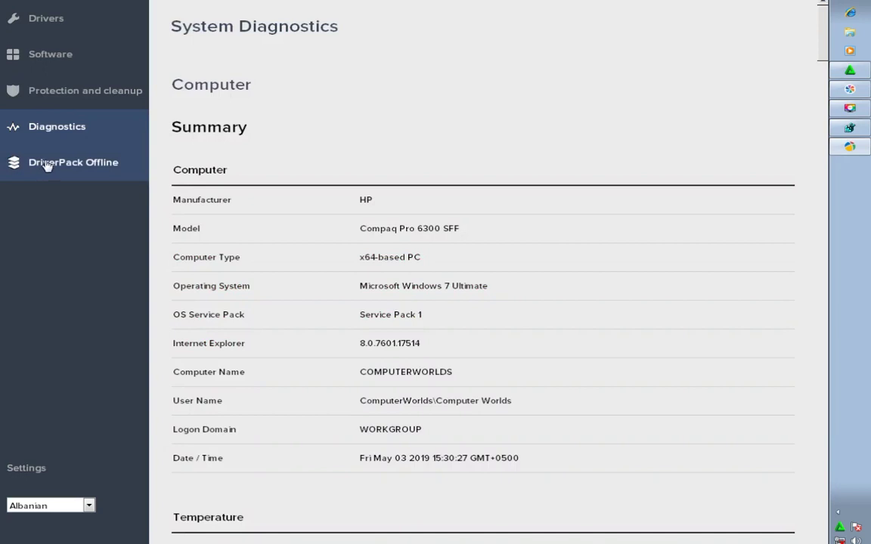
left_click(41, 132)
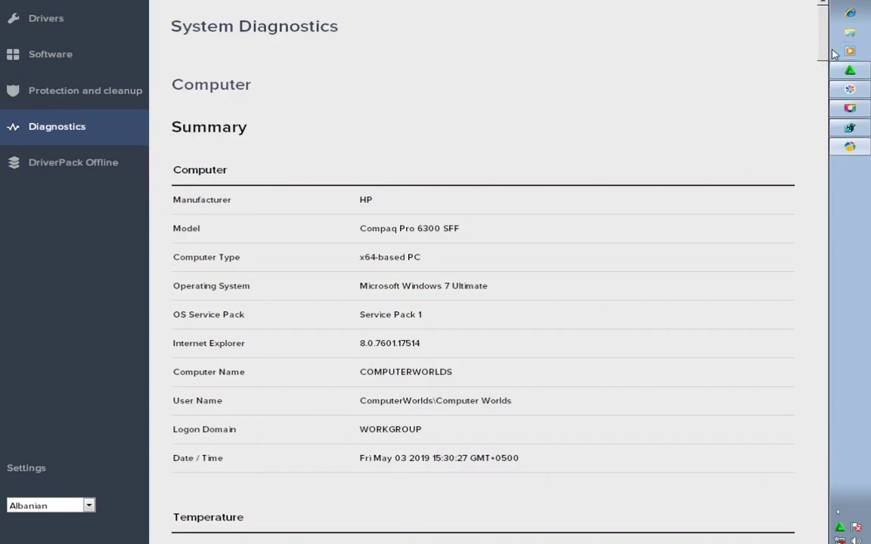
left_click_drag(823, 55, 820, 97)
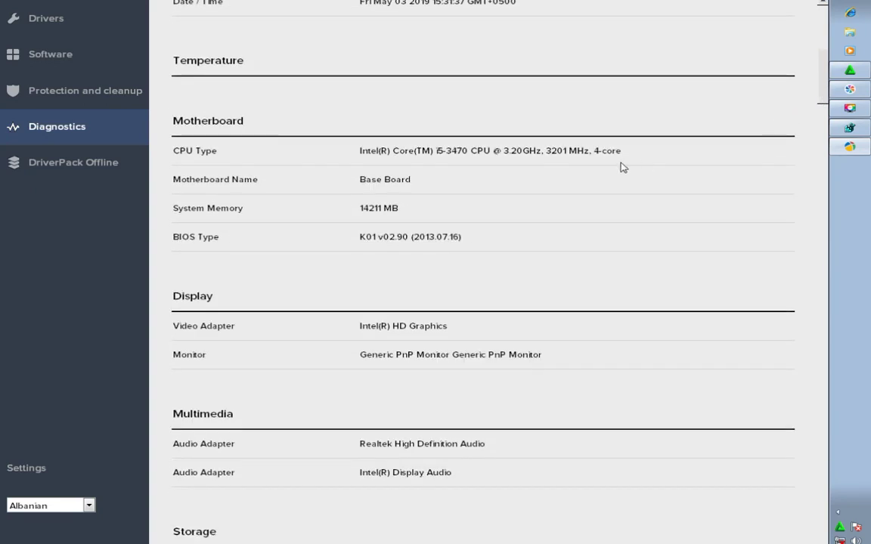
left_click_drag(630, 157, 232, 213)
left_click(423, 180)
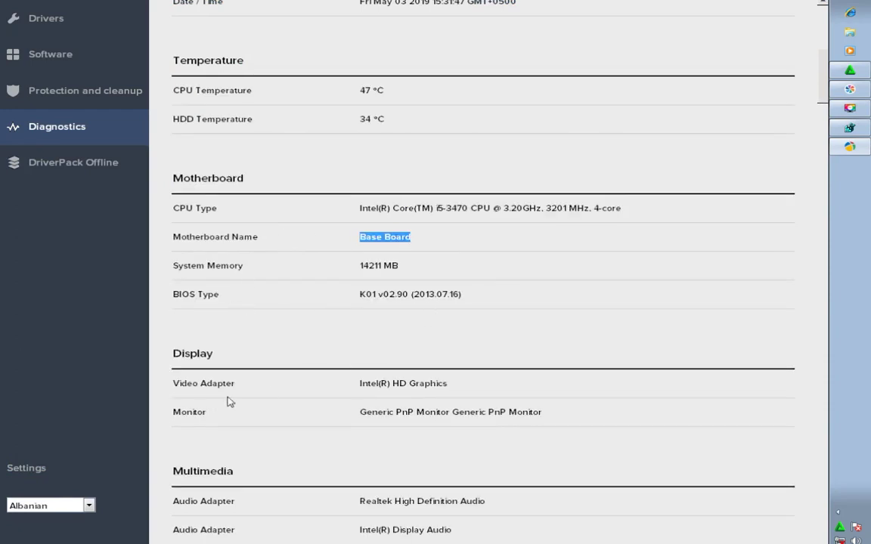
left_click_drag(191, 394, 458, 395)
left_click_drag(582, 430, 357, 413)
left_click_drag(486, 504, 399, 461)
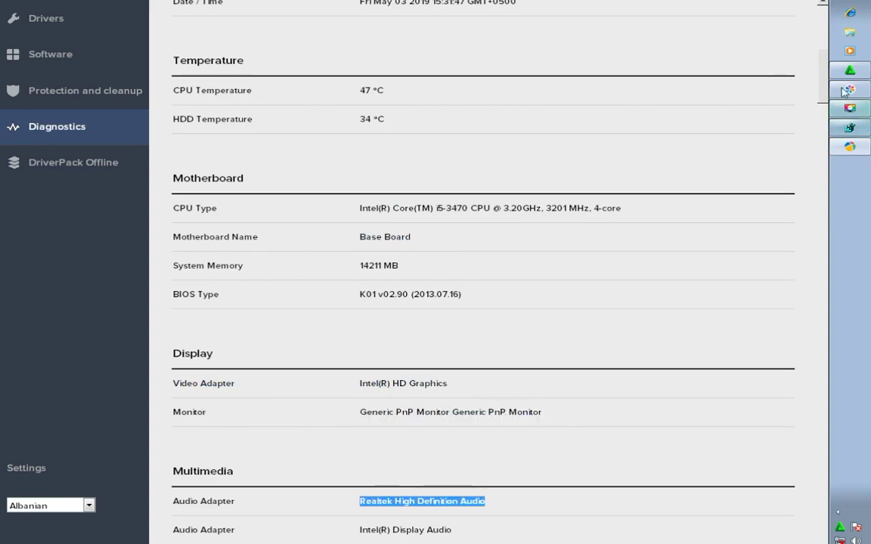
left_click_drag(826, 88, 839, 229)
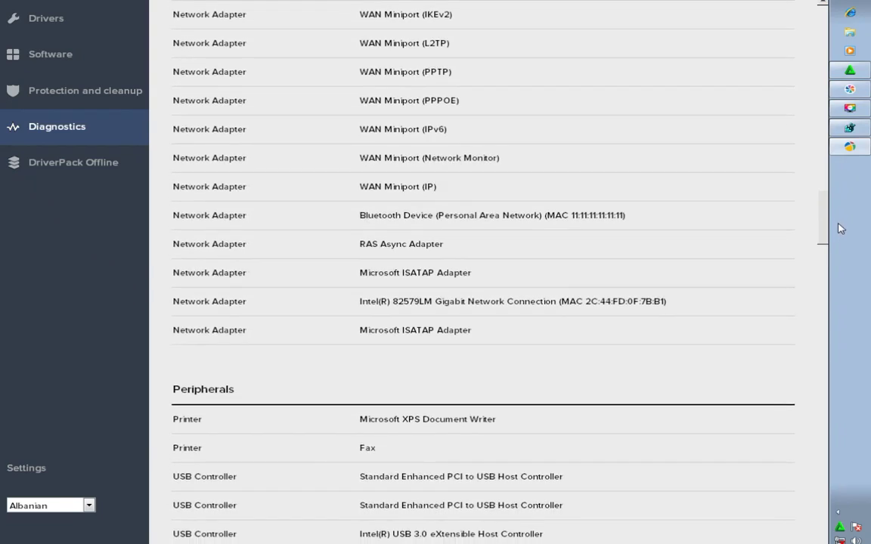
left_click_drag(839, 228, 811, 25)
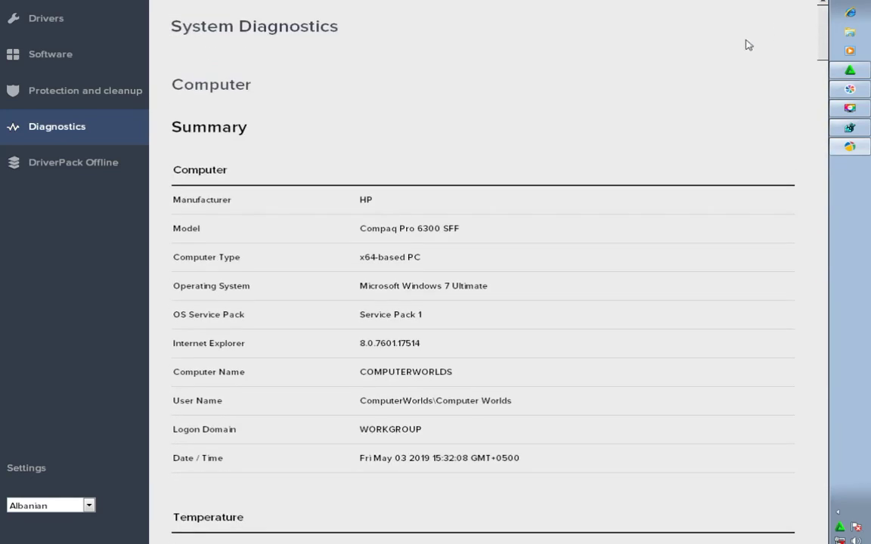
Show all drivers for this computer and review the required drivers, driver updates and driver toolkits.
left_click(37, 19)
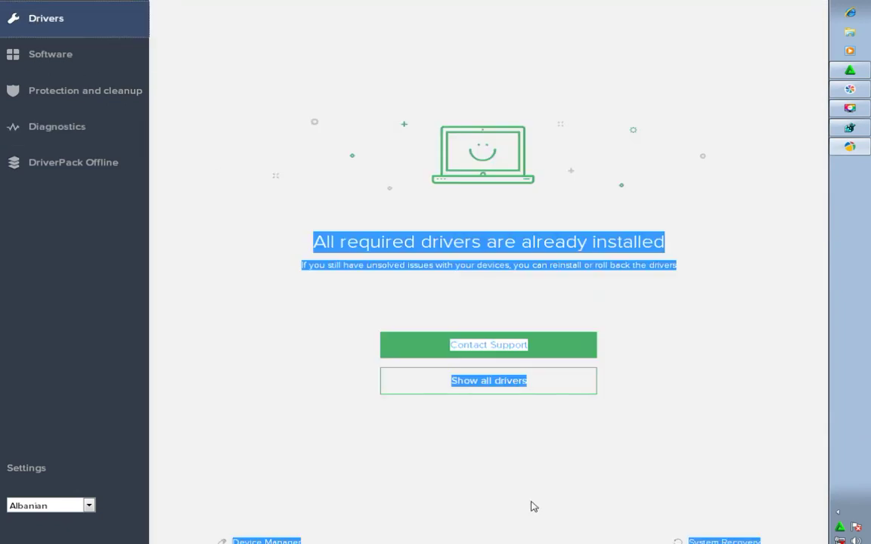
left_click(487, 384)
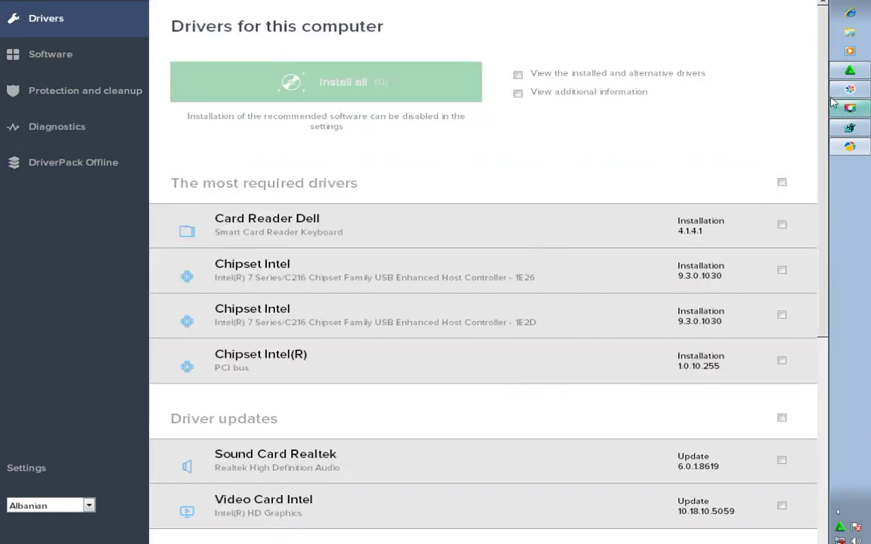
scroll(813, 189, "down", 5)
scroll(812, 175, "up", 5)
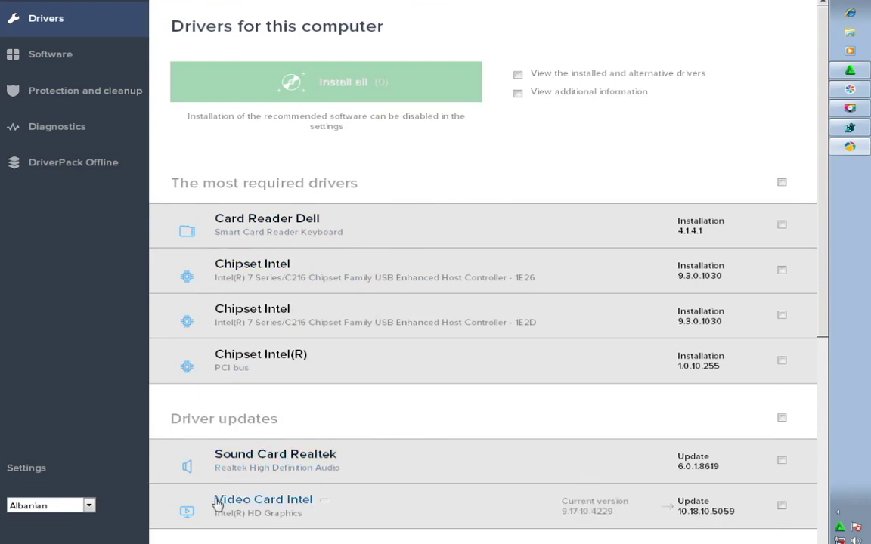
left_click_drag(820, 305, 823, 392)
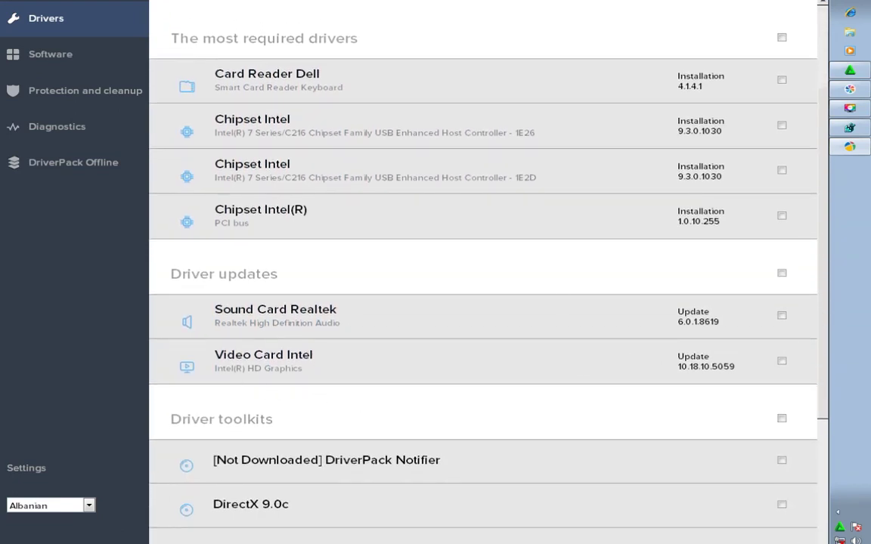
left_click_drag(825, 395, 824, 529)
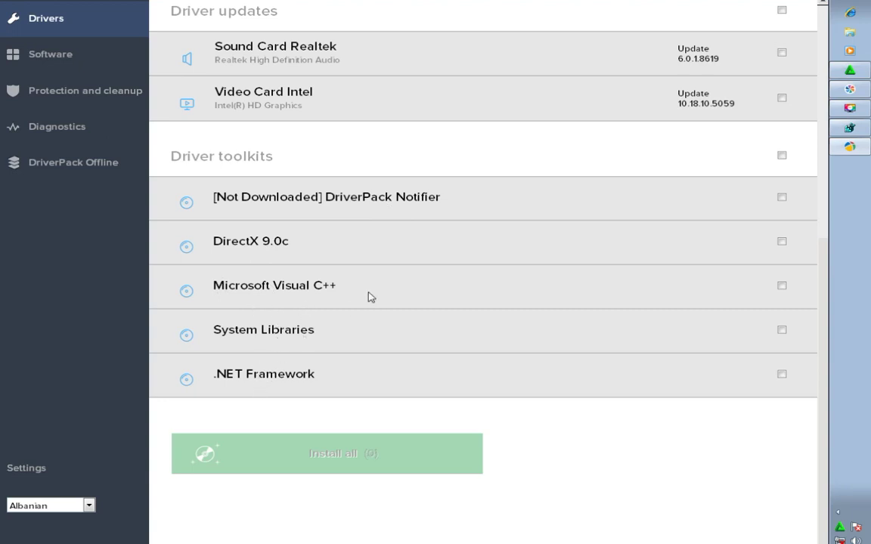
Select all four of the most required drivers: Card Reader Dell, both Chipset Intel entries and Chipset Intel(R).
scroll(370, 297, "up", 3)
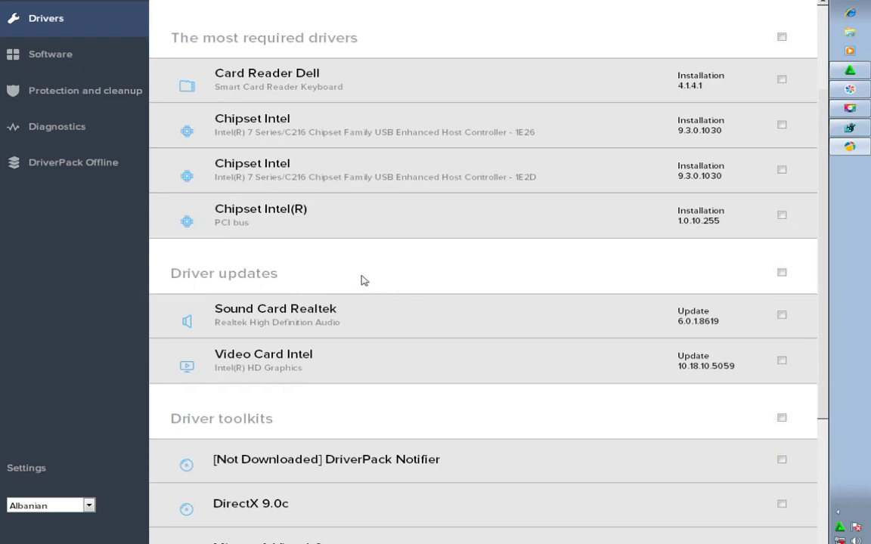
left_click(782, 80)
left_click(782, 126)
left_click(782, 171)
left_click(782, 216)
scroll(741, 207, "down", 1)
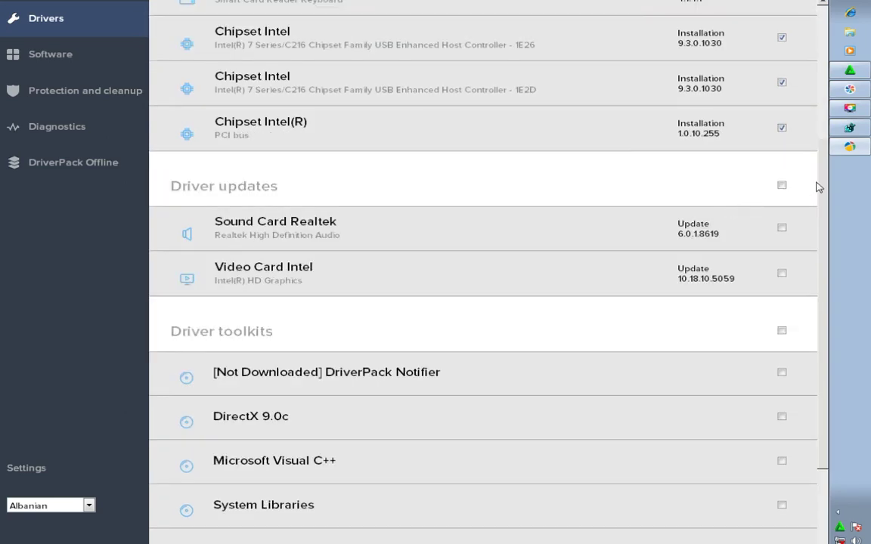
scroll(741, 170, "down", 2)
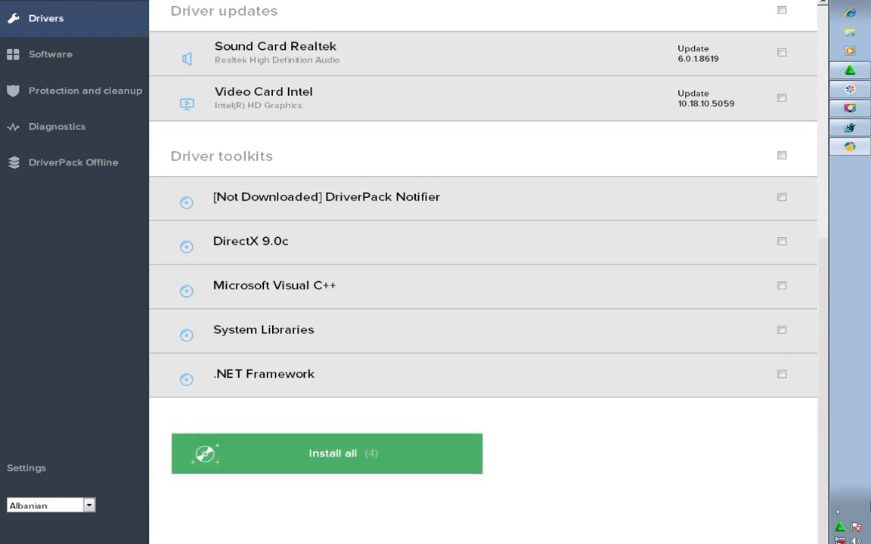
scroll(744, 470, "up", 5)
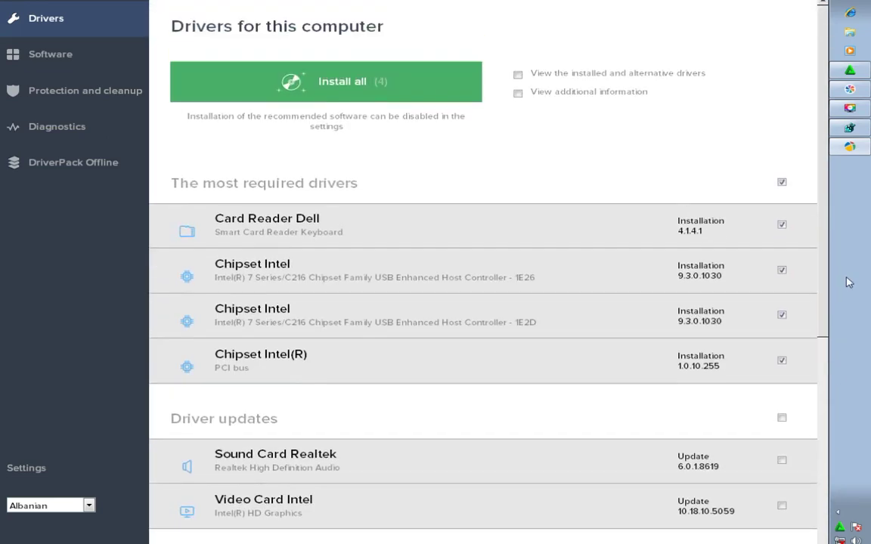
Select the Sound Card Realtek and Video Card Intel updates, and deselect the whole Driver updates group again.
scroll(807, 288, "down", 3)
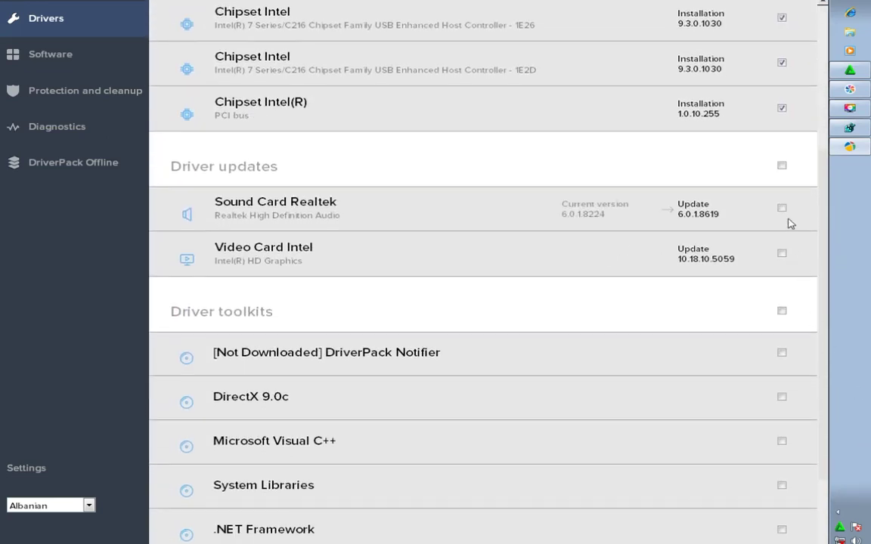
left_click(781, 208)
left_click(782, 254)
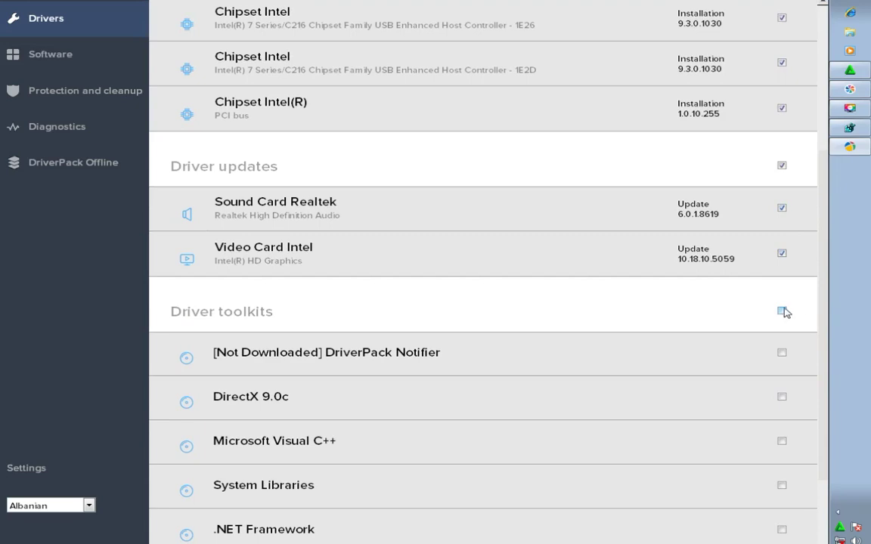
left_click_drag(822, 291, 826, 465)
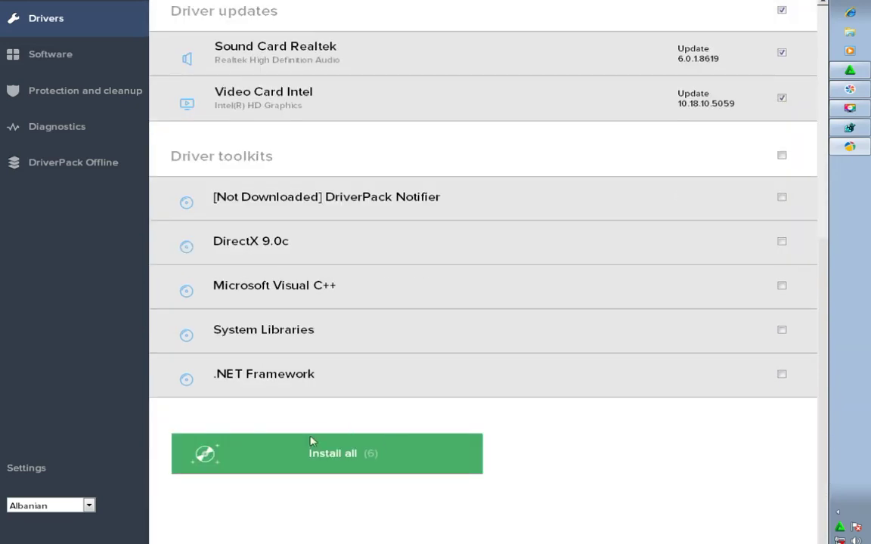
scroll(824, 267, "up", 3)
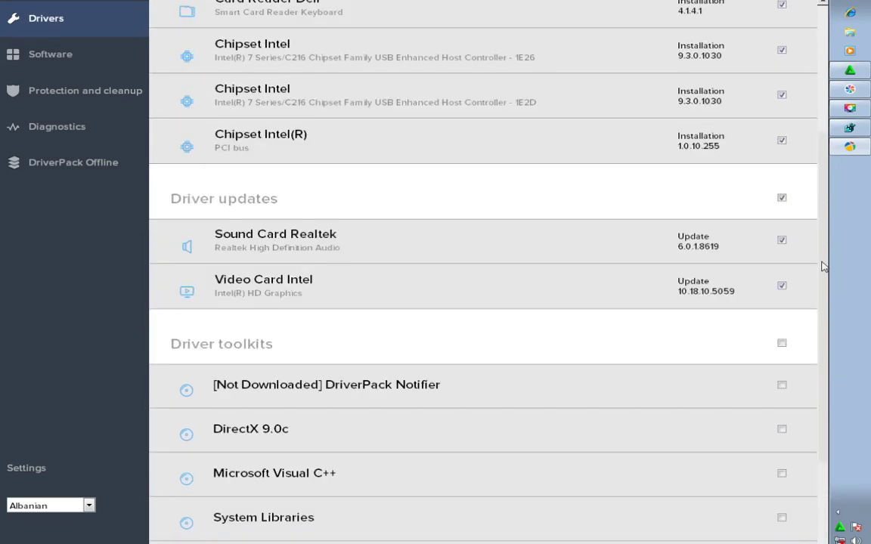
scroll(824, 266, "up", 3)
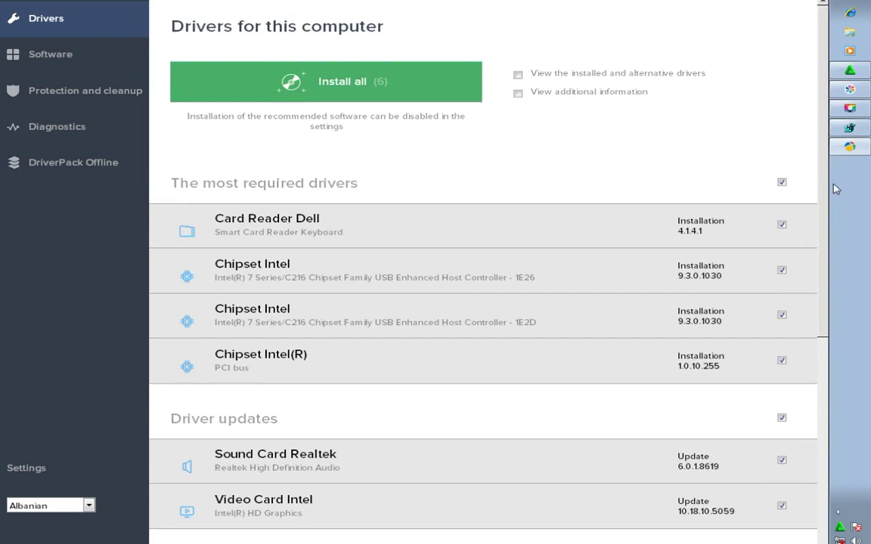
left_click(782, 417)
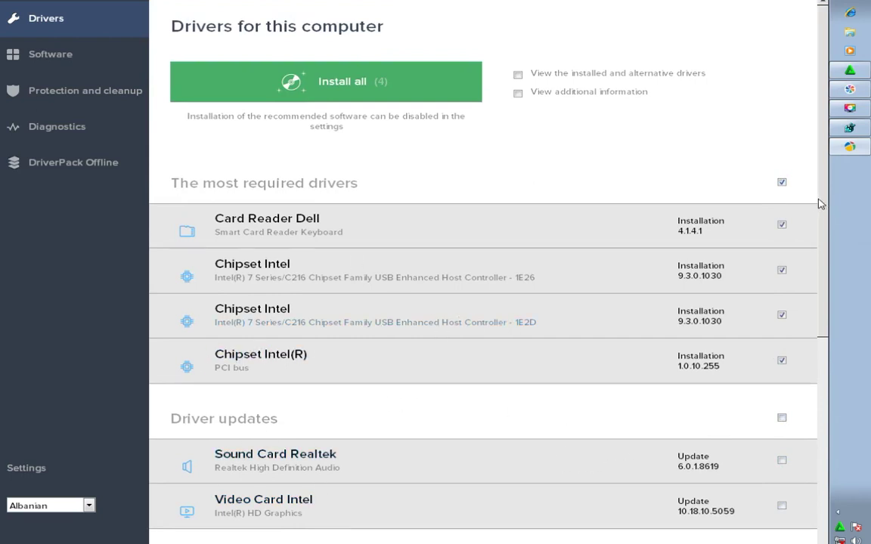
Install all selected card reader and chipset drivers and follow the progress of the installation items.
scroll(821, 313, "down", 5)
left_click(341, 455)
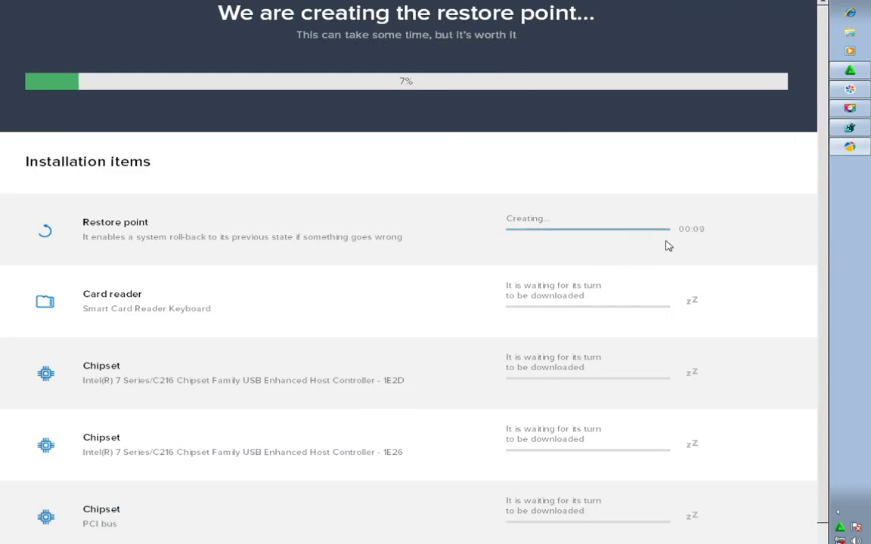
scroll(746, 156, "down", 1)
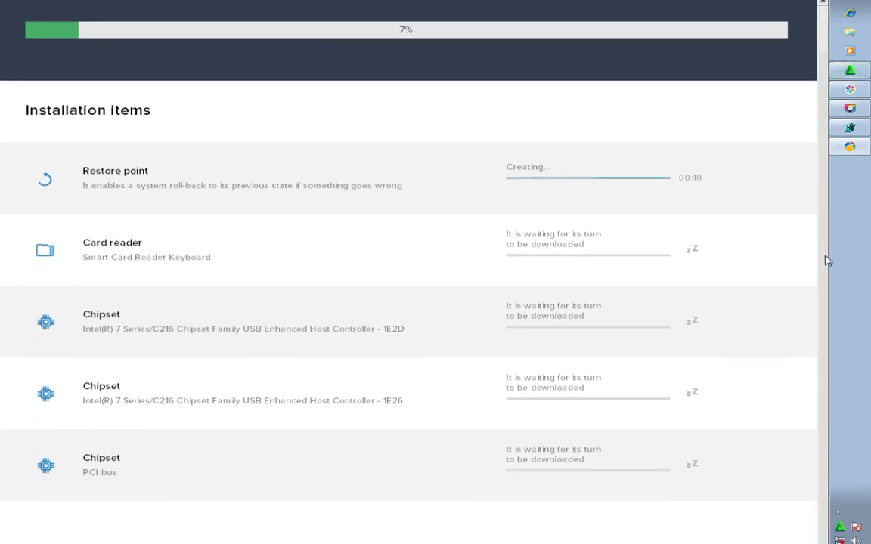
scroll(751, 98, "up", 1)
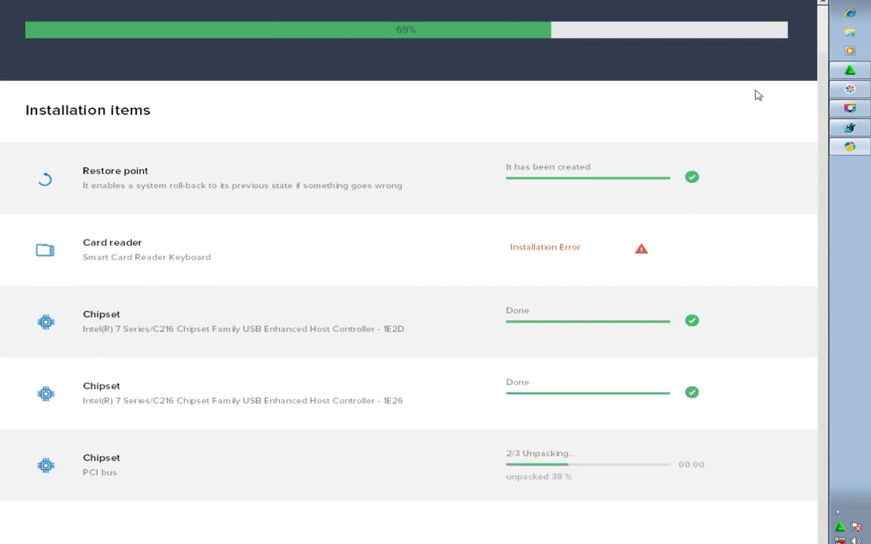
scroll(824, 26, "up", 1)
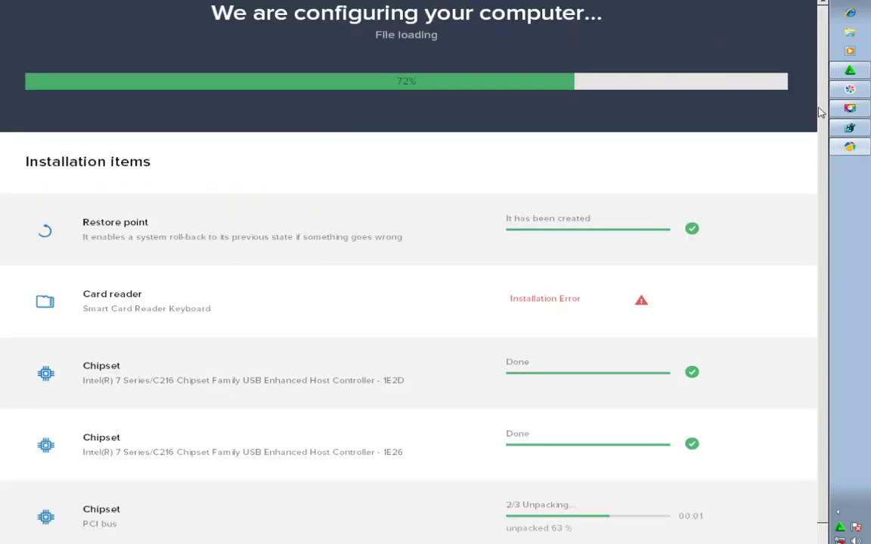
scroll(820, 170, "down", 1)
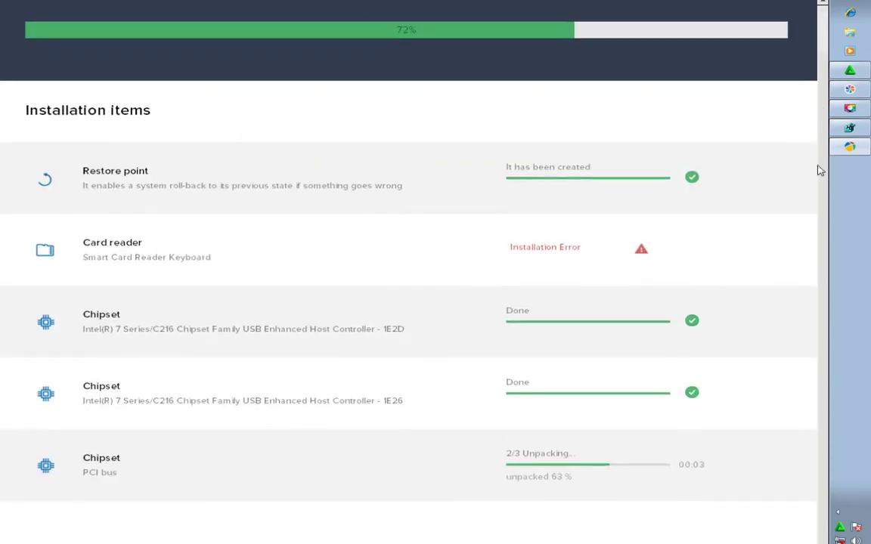
Follow the installation progress of the remaining PCI bus chipset driver in the installation items list.
scroll(817, 106, "up", 1)
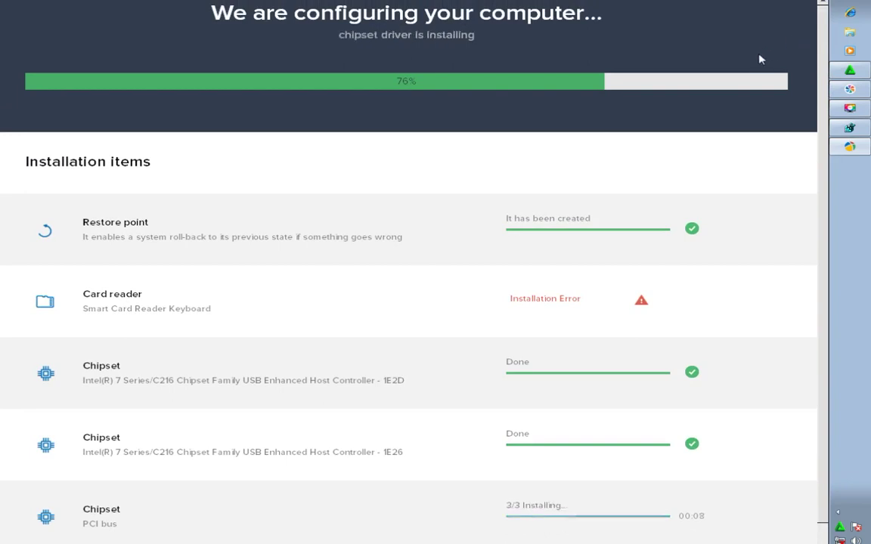
scroll(827, 286, "down", 1)
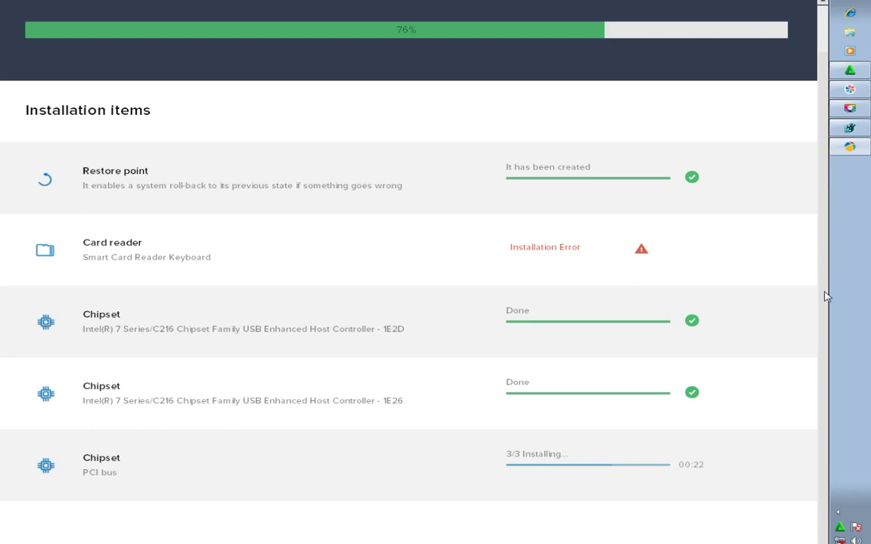
left_click_drag(830, 297, 820, 168)
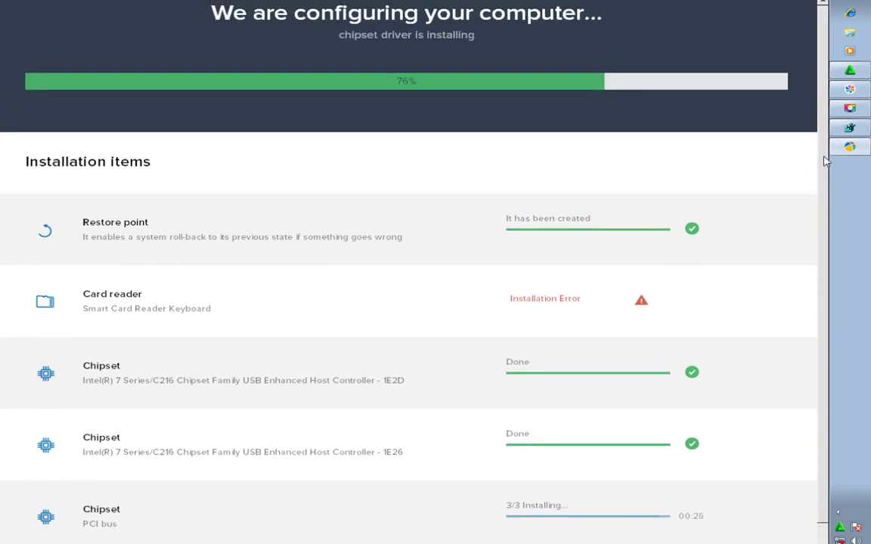
scroll(829, 223, "down", 1)
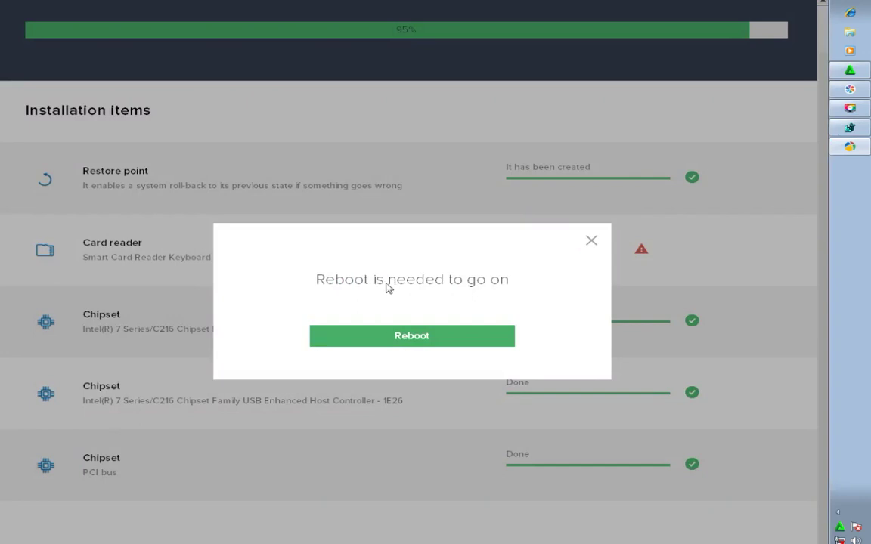
Dismiss the reboot request without restarting the computer and close DriverPack.
left_click(592, 242)
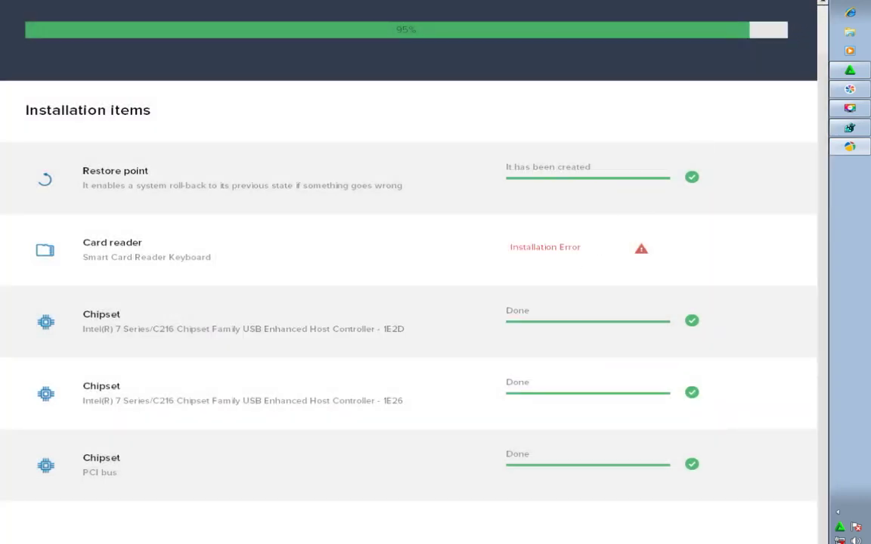
left_click(543, 318)
left_click(793, 3)
left_click(491, 317)
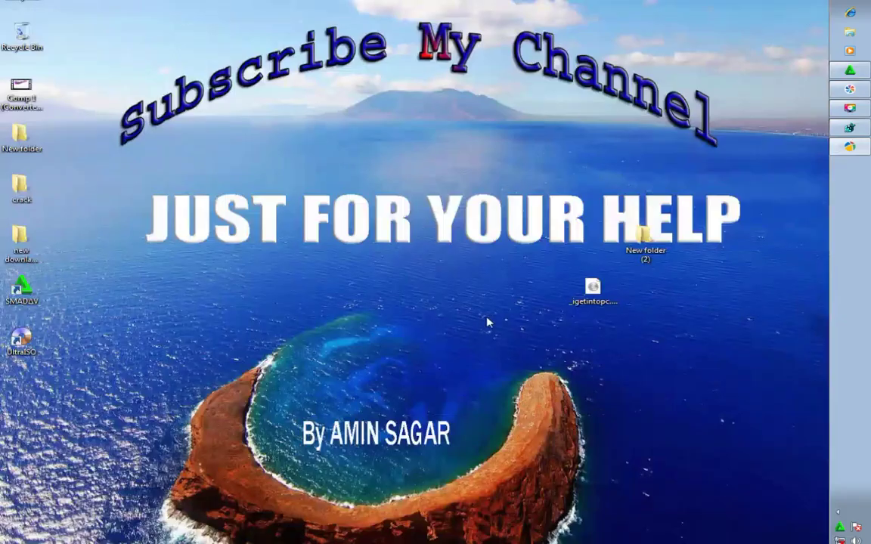
Open the igetintopc.com_D CD drive (M:) from Computer and run DriverPack.exe again.
left_click(644, 240)
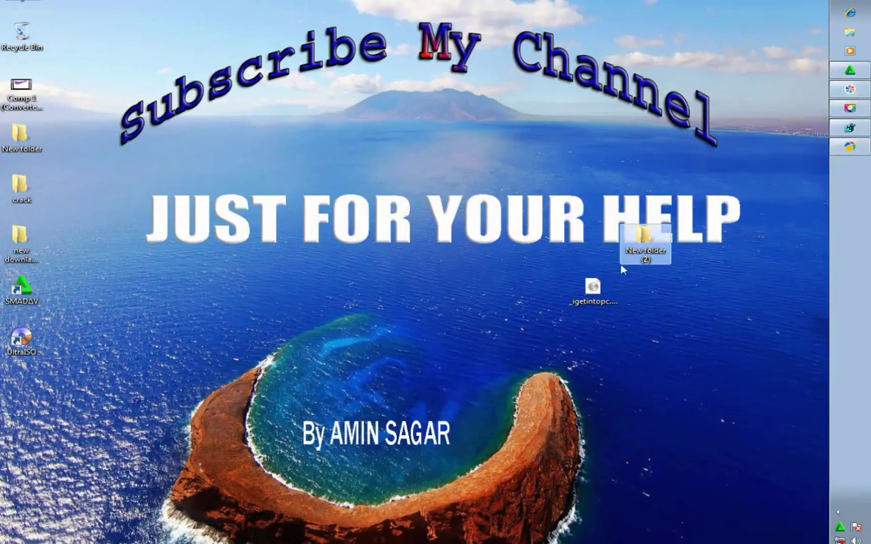
key("Return")
key("super+e")
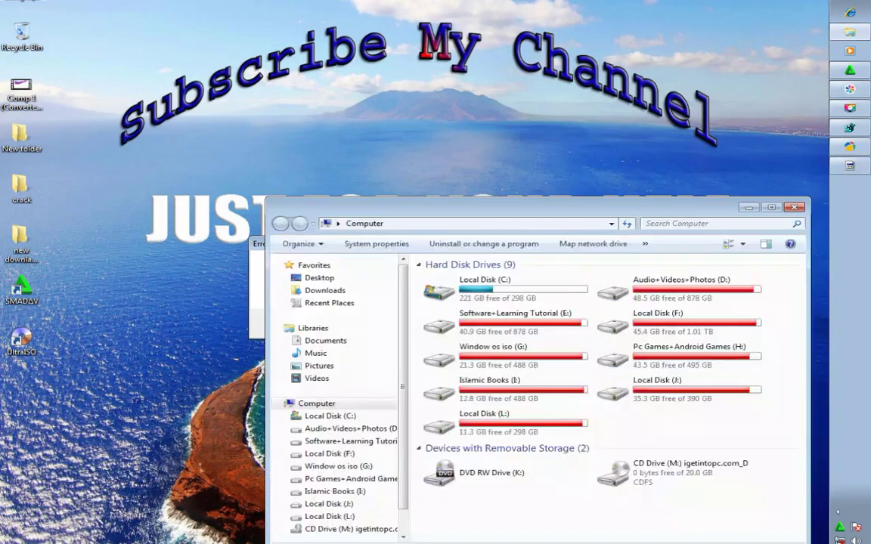
left_click_drag(317, 211, 270, 289)
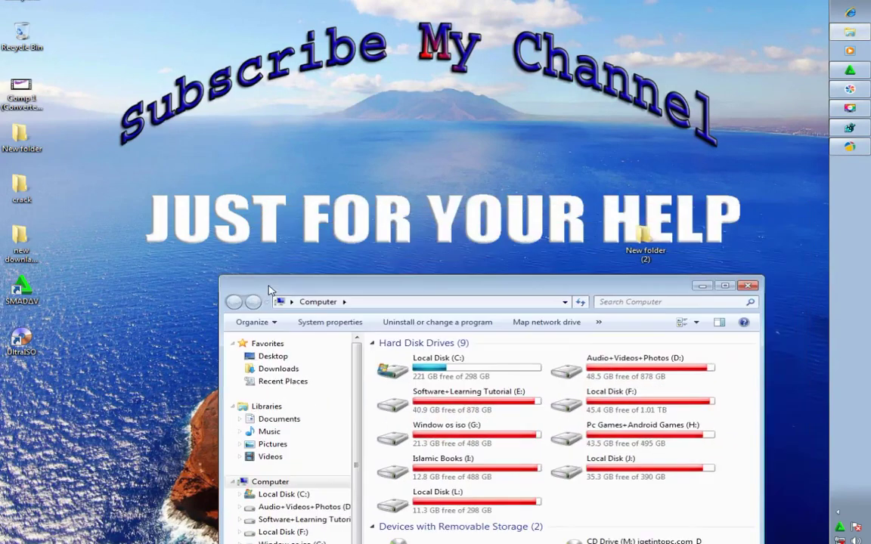
left_click_drag(363, 285, 242, 99)
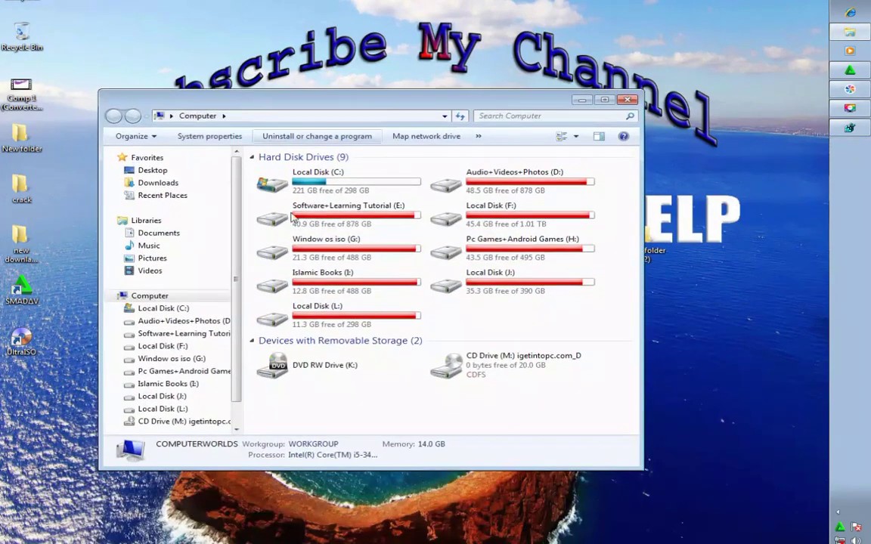
double_click(502, 369)
left_click(317, 180)
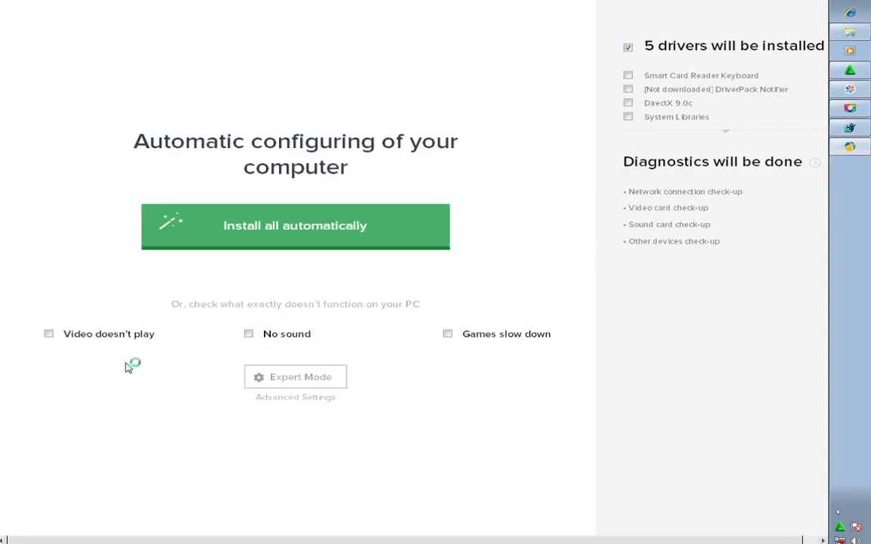
Enter Expert Mode, review the remaining drivers, updates and toolkits, and deselect the Sound Card Realtek update.
left_click(249, 334)
left_click(291, 378)
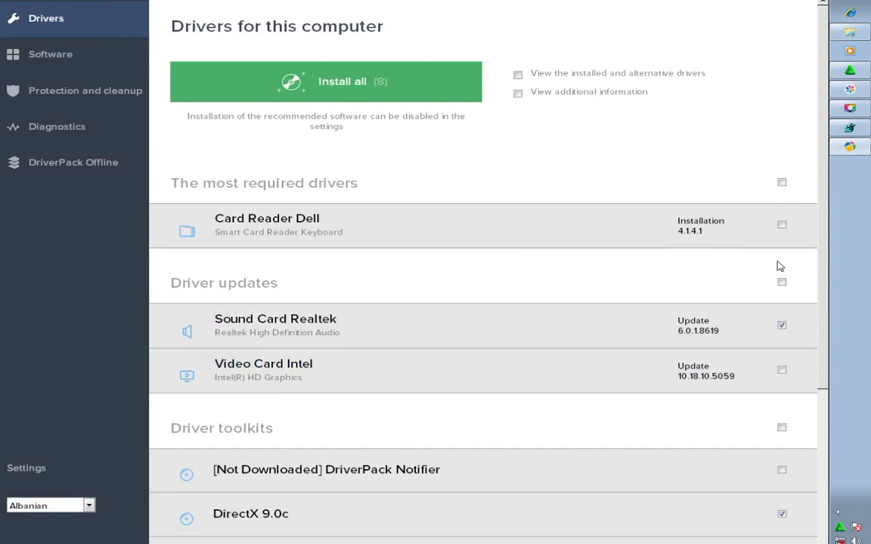
left_click_drag(823, 154, 828, 340)
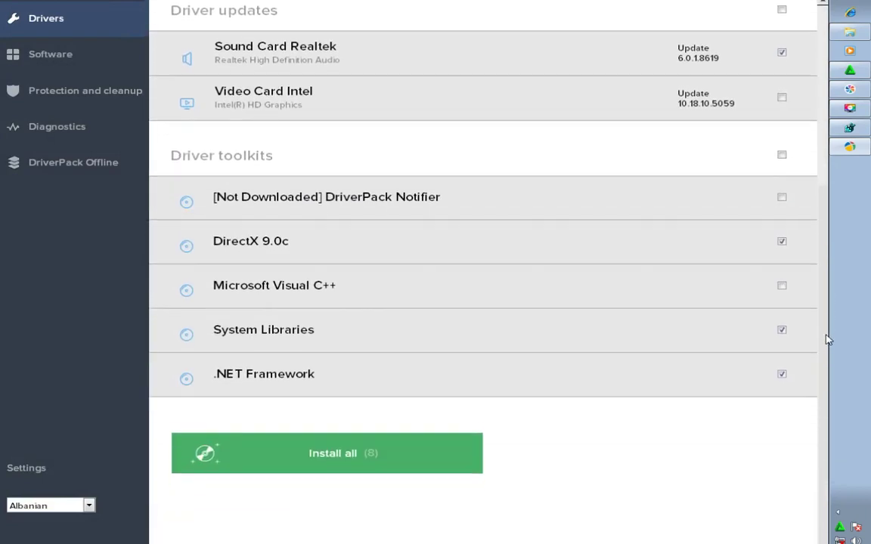
scroll(827, 370, "up", 3)
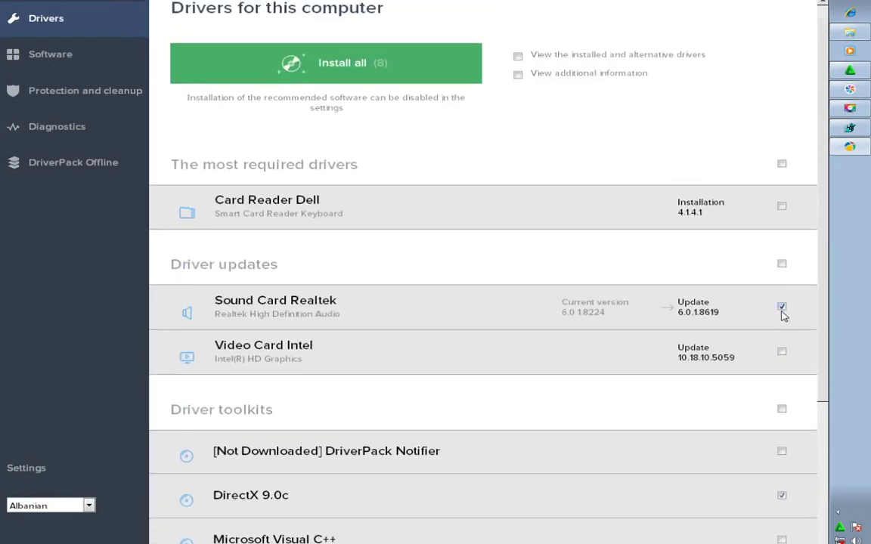
left_click(782, 308)
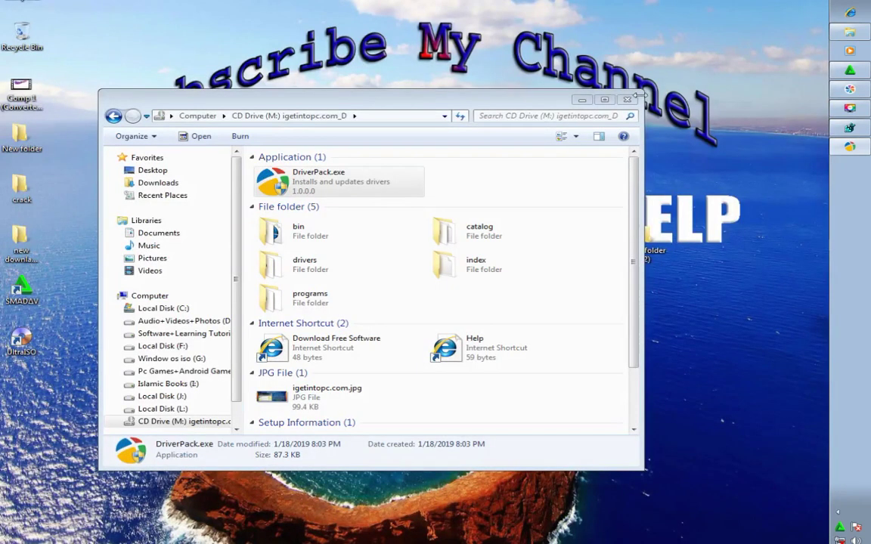
Close the file window of the CD drive to return to the desktop.
left_click(626, 99)
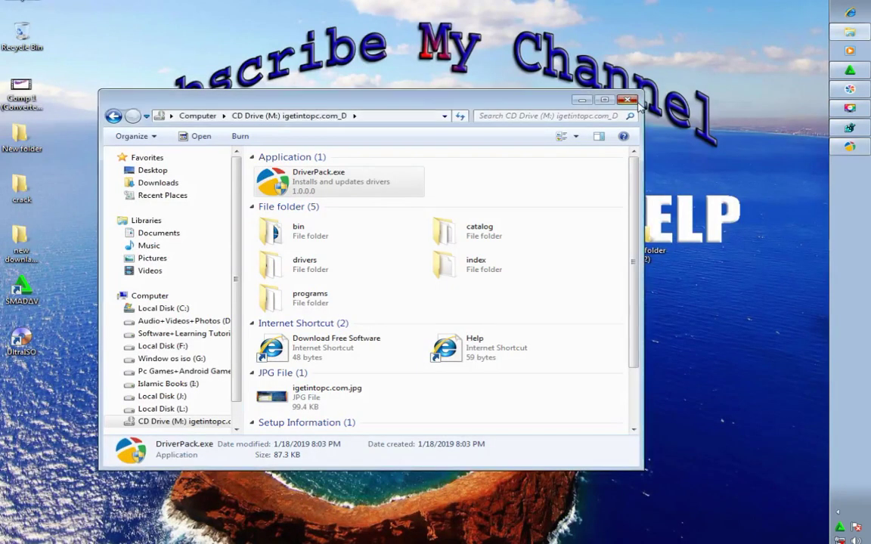
left_click_drag(628, 199, 377, 334)
left_click(378, 334)
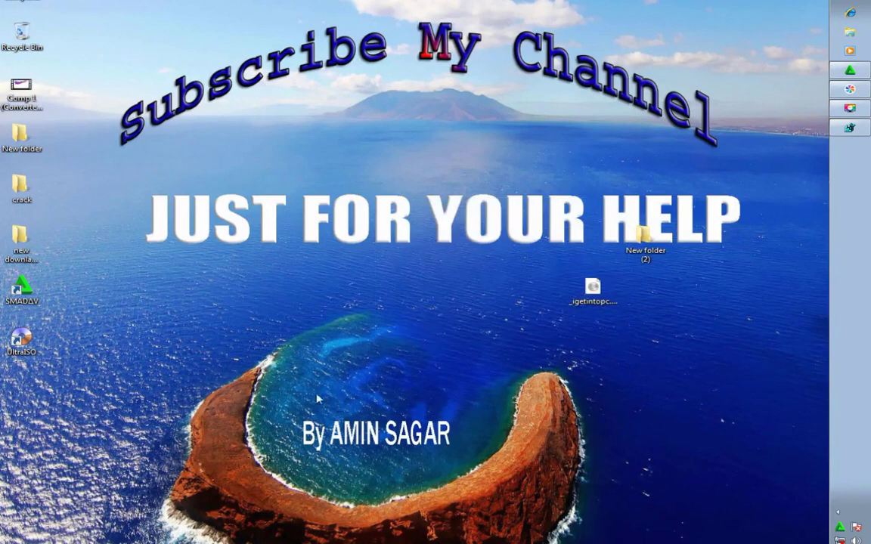
Rearrange the desktop icons so the igetintopc ISO file and New folder (2) sit side by side lower on the desktop.
left_click_drag(643, 241, 653, 297)
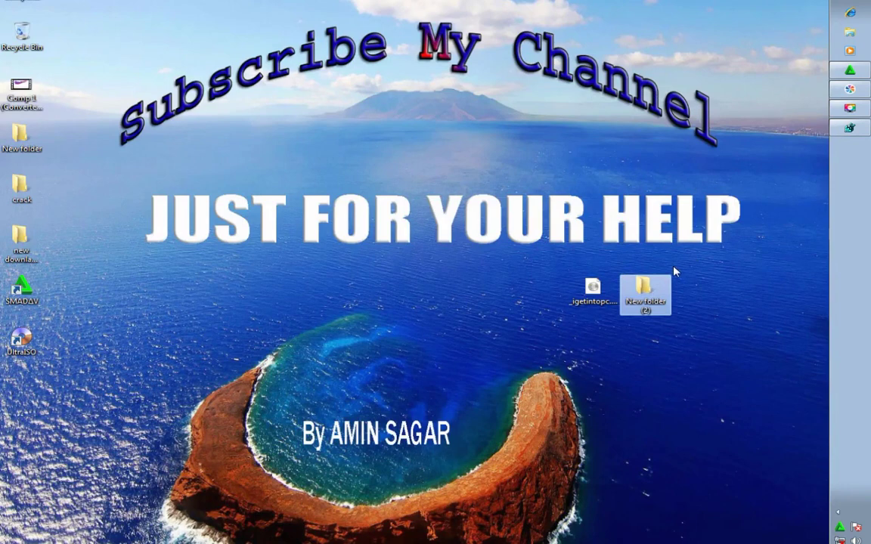
left_click_drag(707, 251, 538, 350)
left_click(538, 350)
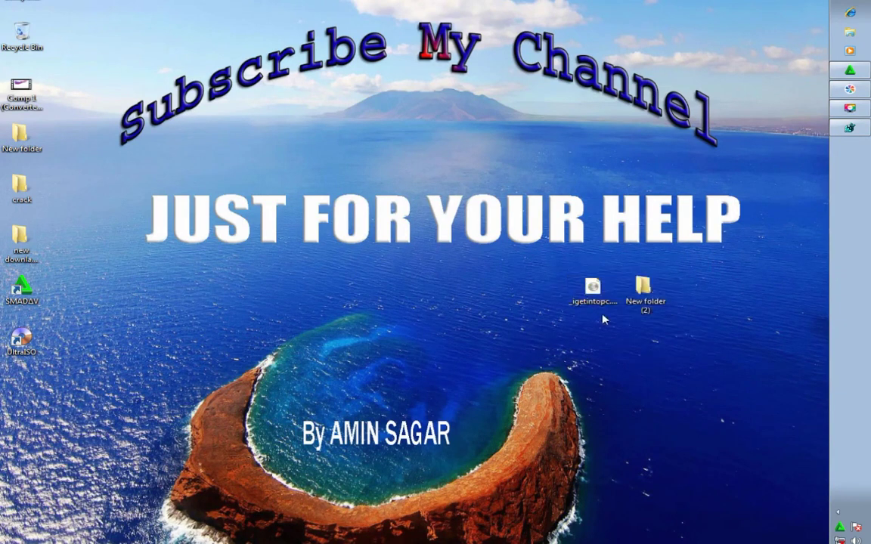
left_click_drag(593, 291, 541, 344)
left_click(635, 316)
left_click_drag(643, 296, 596, 348)
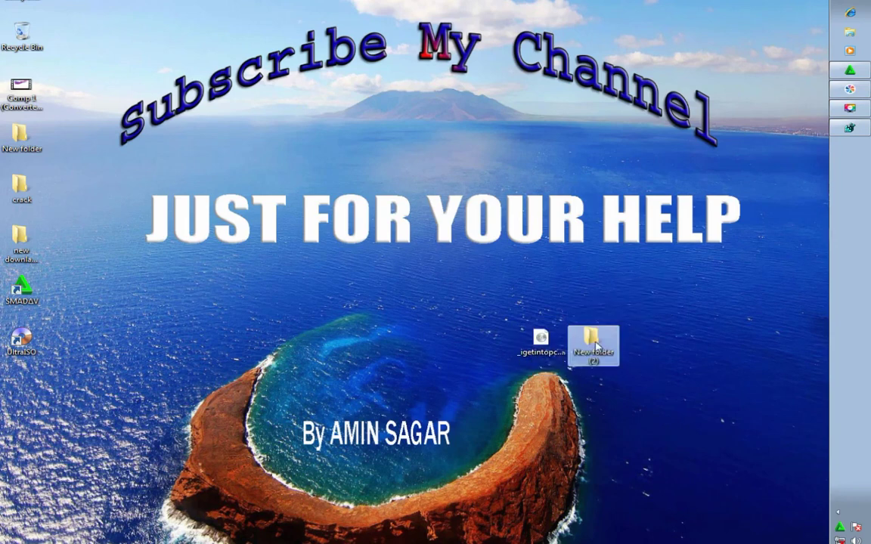
left_click(703, 306)
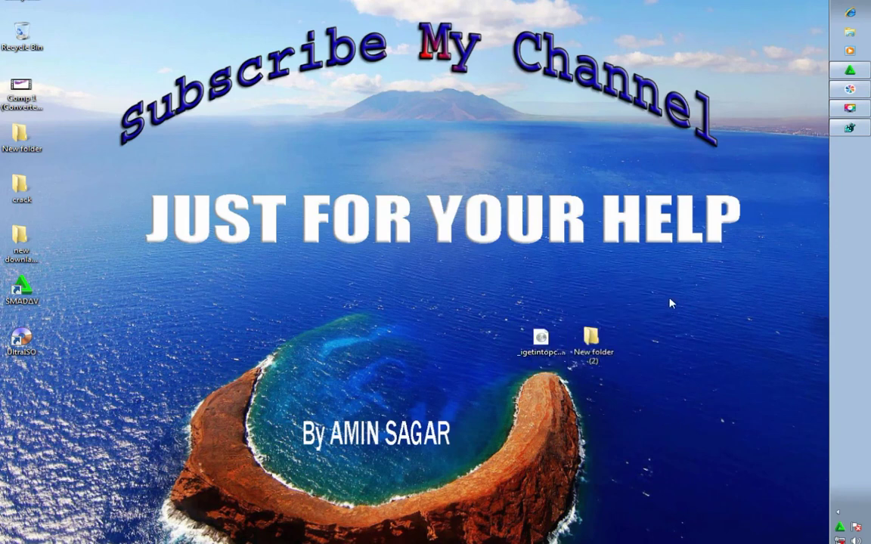
left_click(850, 108)
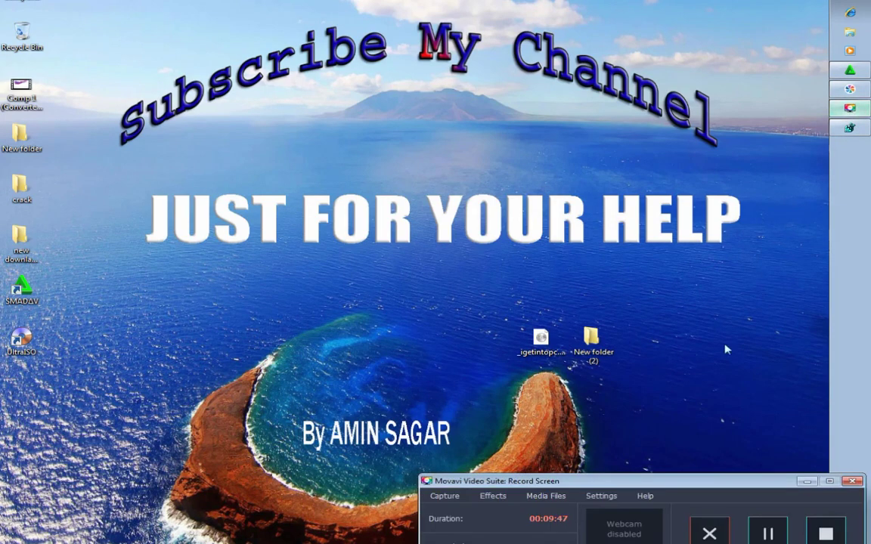